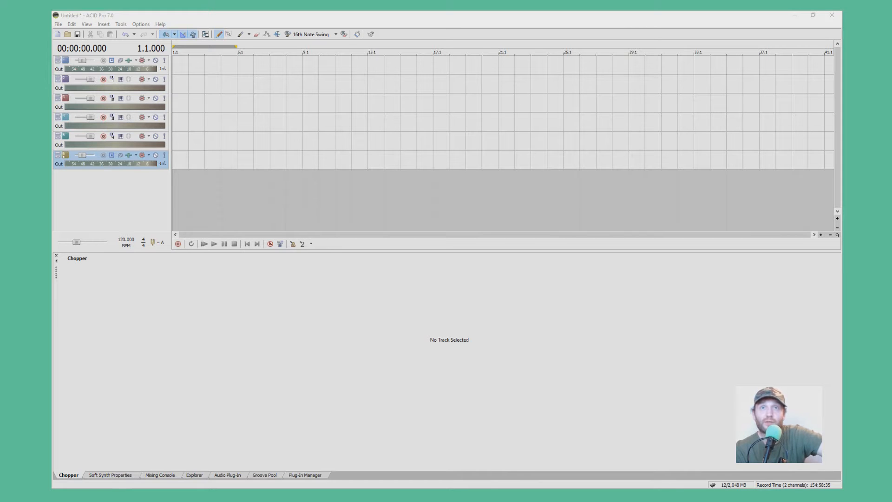
- Import Dr.Who.mid from the *.mid file search results into the project as a folder of MIDI tracks
left_click_drag(52, 205, 341, 237)
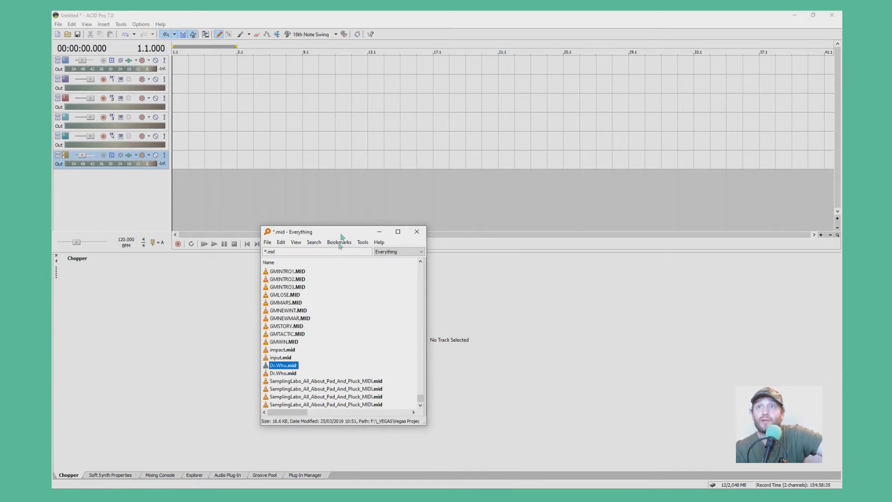
left_click_drag(288, 370, 150, 190)
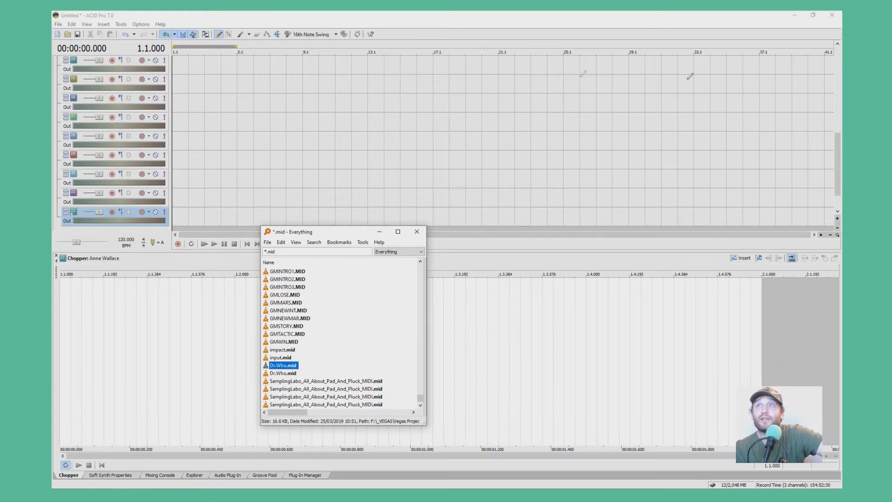
- Draw the Pad, Melody and Bright clips from bar 1 to about bar 41, and the Sweep clip to about bar 40
left_click_drag(839, 166, 822, 115)
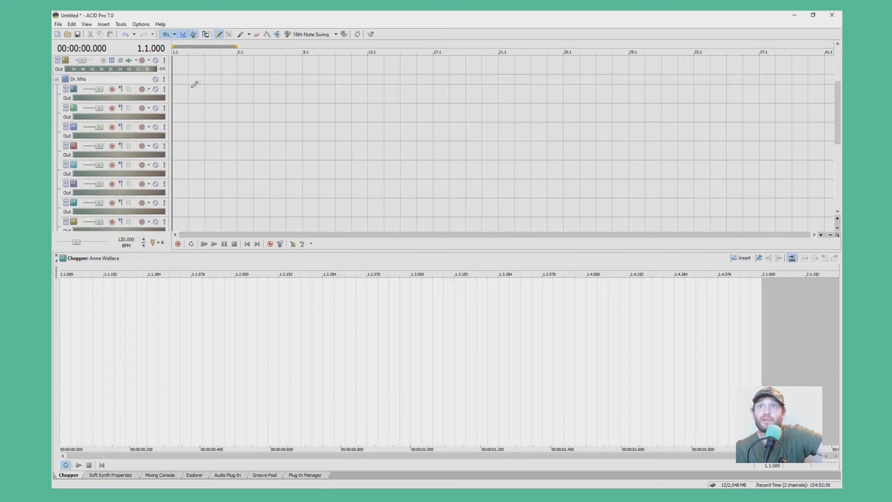
mouse_move(176, 94)
left_mouse_down()
mouse_move(428, 90)
mouse_move(738, 108)
mouse_move(793, 94)
mouse_move(822, 97)
left_mouse_up()
mouse_move(180, 109)
left_mouse_down()
mouse_move(667, 120)
mouse_move(829, 105)
left_mouse_up()
left_click_drag(175, 130, 826, 137)
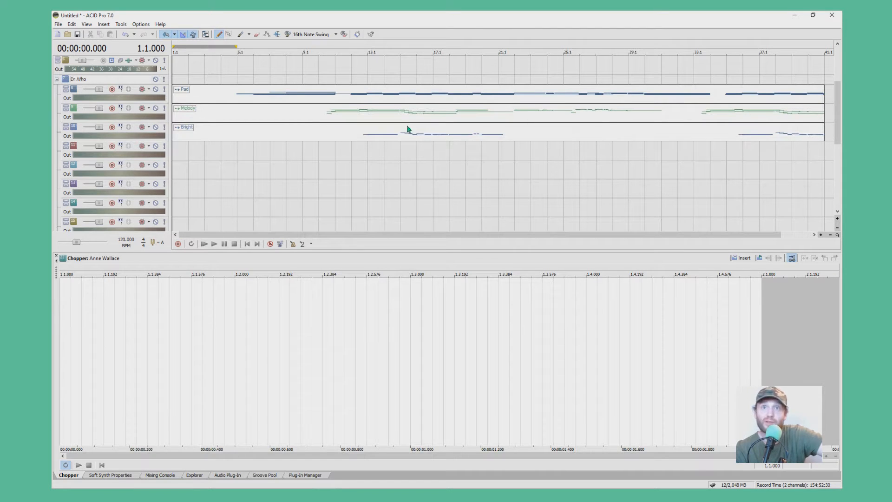
mouse_move(194, 147)
left_mouse_down()
mouse_move(820, 148)
mouse_move(792, 143)
left_mouse_up()
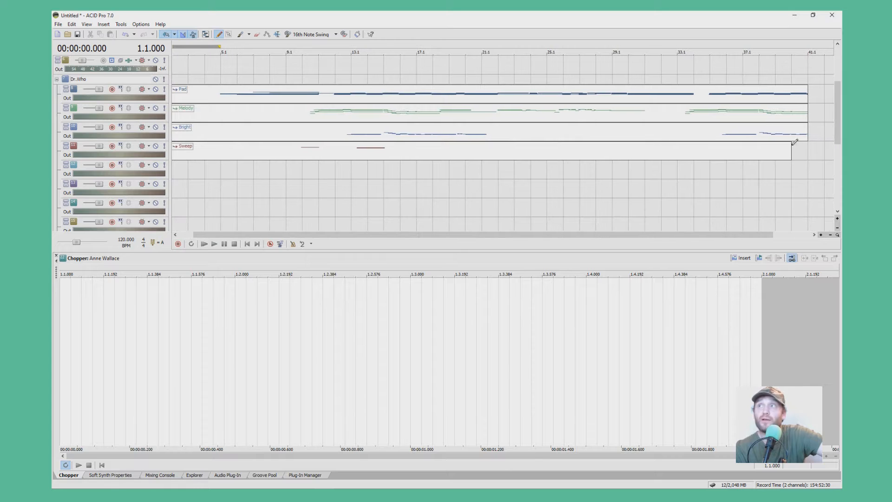
- Draw the Sampled Bass, Samples and Reverse Cymbal clips from bar 1 to about bar 41, and the Timpani clip to about bar 40
scroll(348, 169, "down", 1)
mouse_move(179, 167)
left_mouse_down()
mouse_move(304, 150)
mouse_move(769, 165)
left_mouse_up()
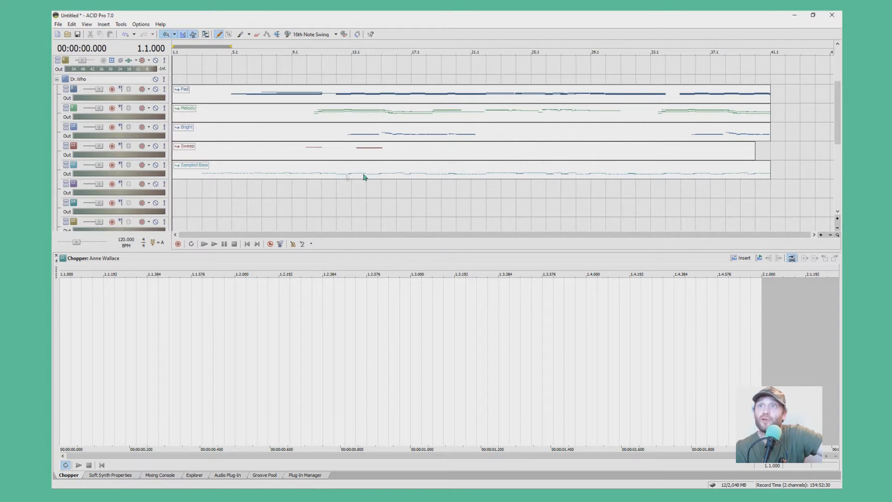
left_click_drag(184, 186, 759, 182)
mouse_move(179, 204)
left_mouse_down()
mouse_move(544, 191)
mouse_move(767, 202)
left_mouse_up()
mouse_move(183, 221)
left_mouse_down()
mouse_move(660, 195)
mouse_move(636, 227)
mouse_move(769, 222)
left_mouse_up()
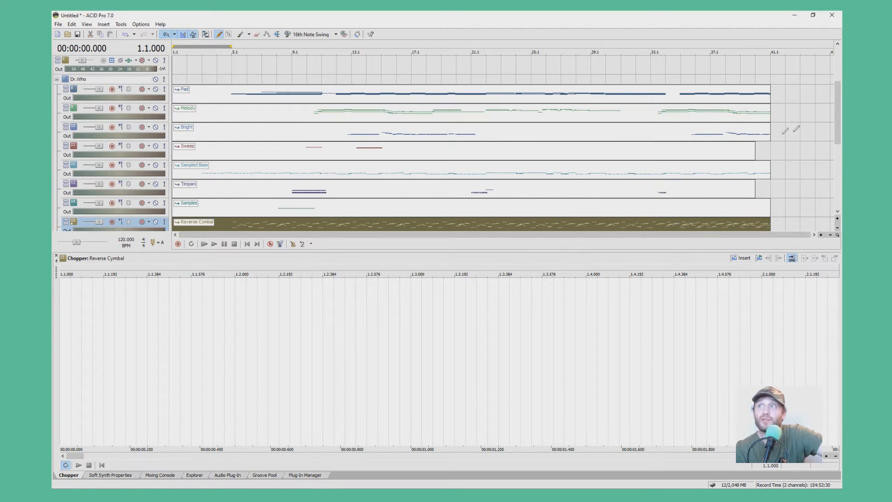
- Draw the Drums, Melody 2 and Pad 2 clips on their tracks from bar 1 to about bar 41
scroll(837, 122, "down", 5)
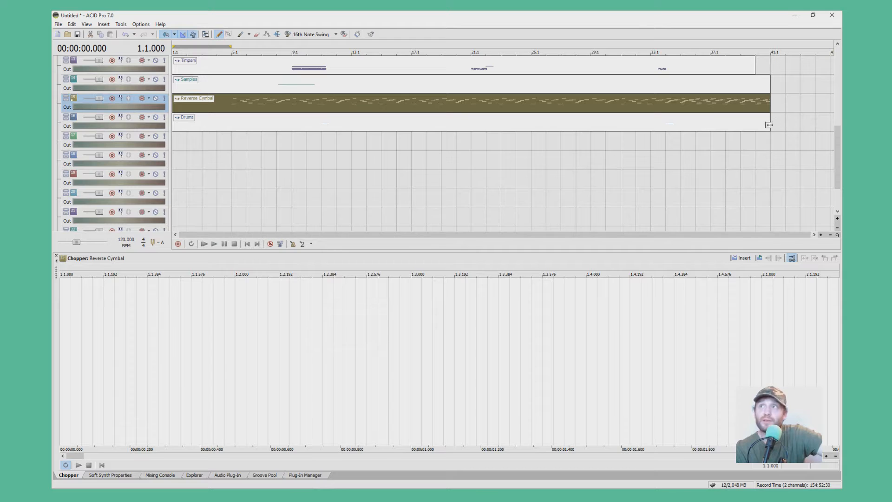
left_click_drag(178, 134, 775, 140)
mouse_move(179, 160)
left_mouse_down()
mouse_move(593, 153)
mouse_move(780, 166)
left_mouse_up()
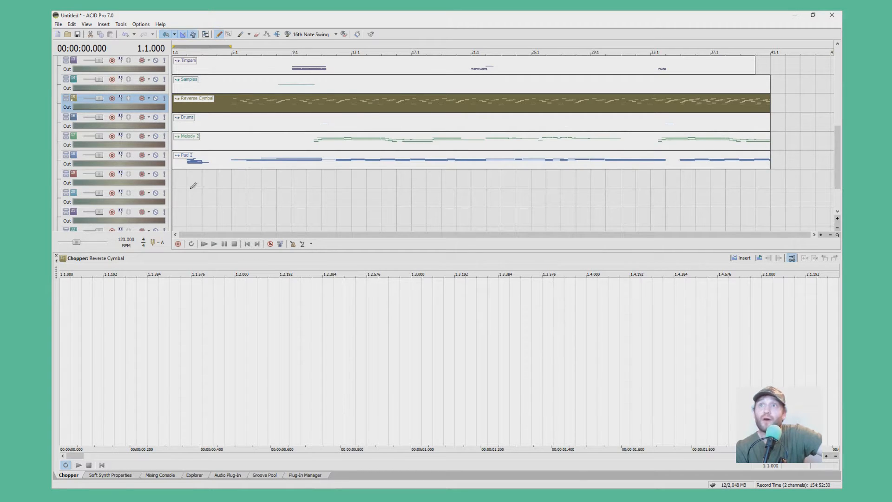
- Draw clips on the Dr Who Theme track and the three credit tracks below it, from bar 1 to about bar 40 or 41
left_click_drag(177, 174, 772, 173)
left_click_drag(172, 194, 755, 192)
scroll(825, 197, "down", 2)
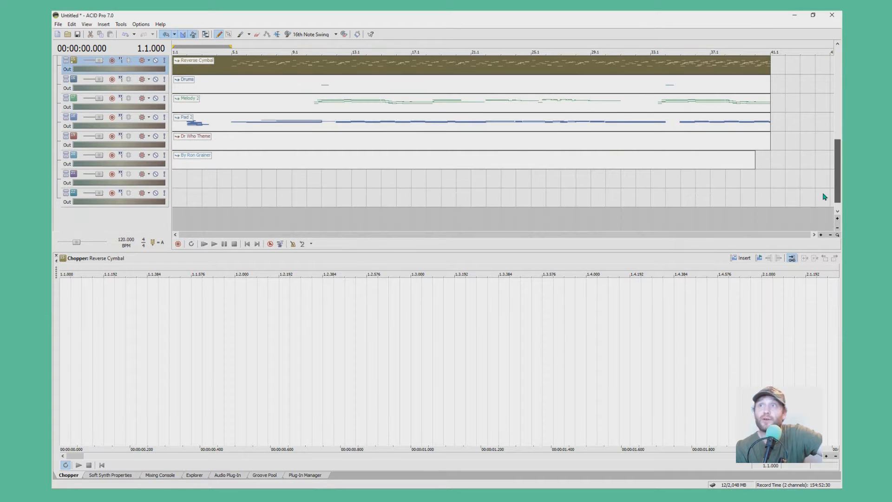
left_click_drag(175, 176, 772, 175)
left_click_drag(178, 201, 760, 191)
- Examine the Samples, Timpani, Sampled Bass and Sweep clips by selecting them in turn
scroll(833, 145, "up", 4)
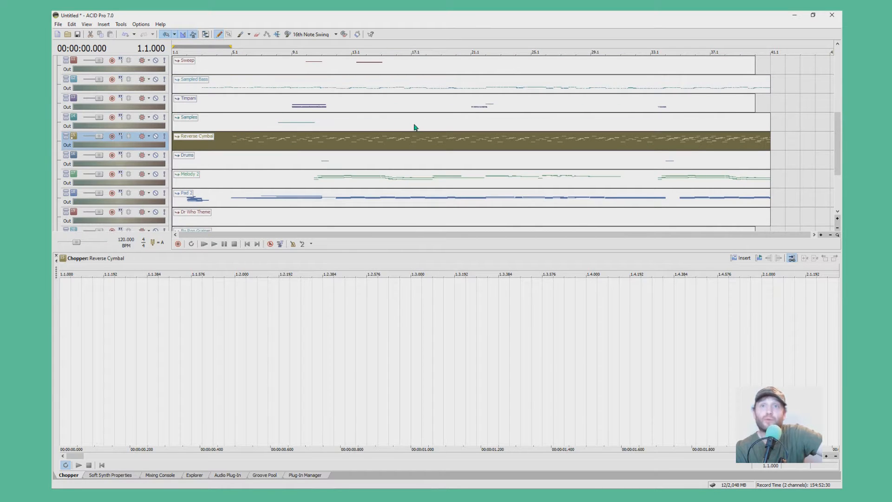
left_click(348, 122)
left_click(354, 102)
left_click(357, 81)
left_click(365, 68)
scroll(390, 140, "up", 2)
scroll(390, 140, "down", 2)
left_click(412, 85)
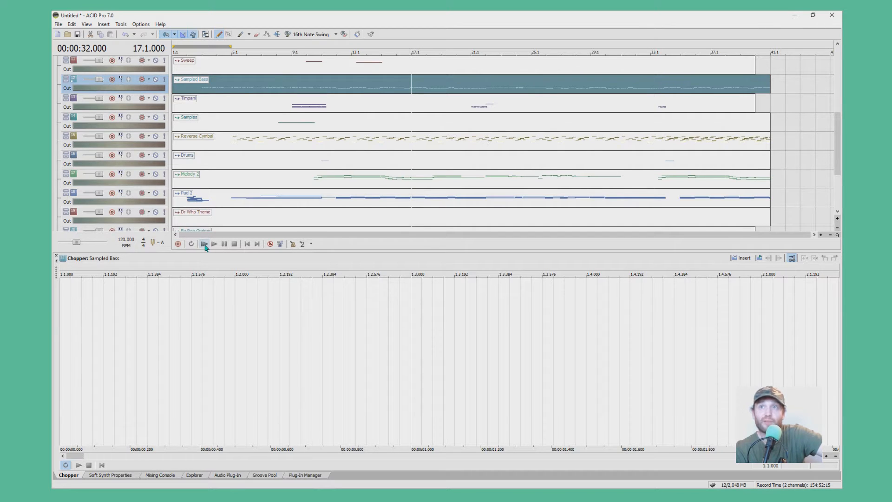
- Select the Reverse Cymbal clip and view the soft synths available for its track output without assigning one
left_click(328, 141)
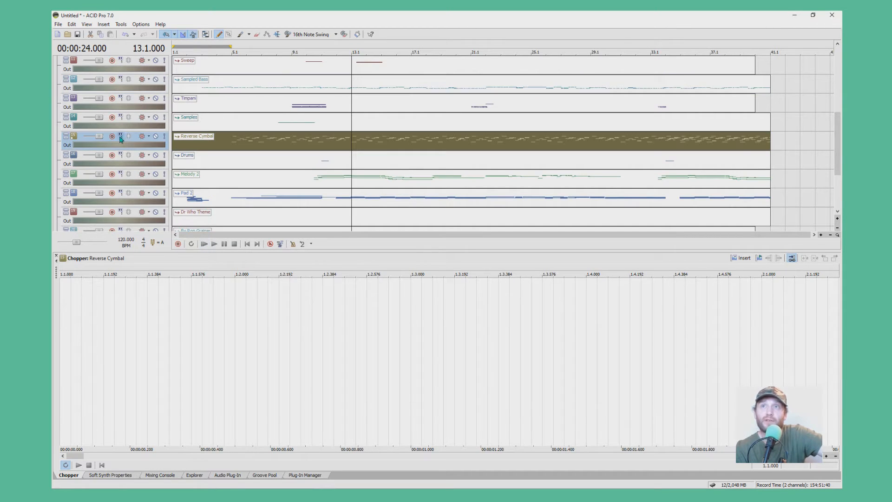
left_click(278, 140)
left_click(350, 130)
left_click(354, 140)
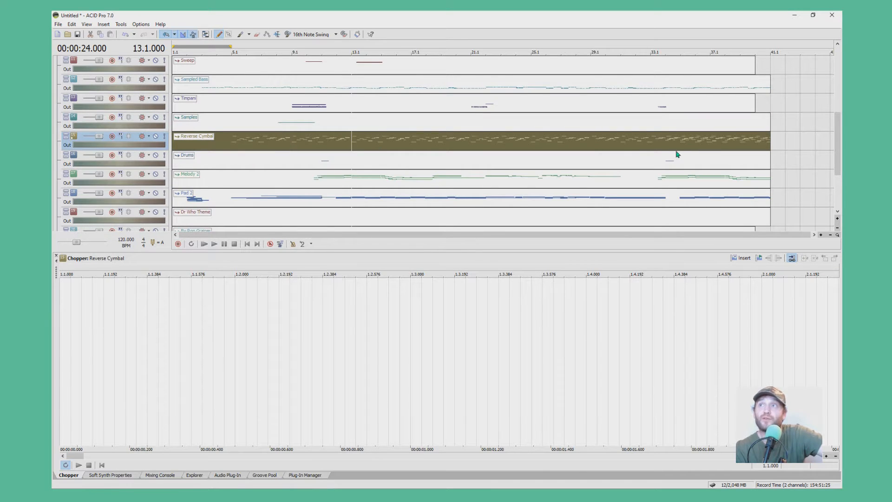
left_click(121, 138)
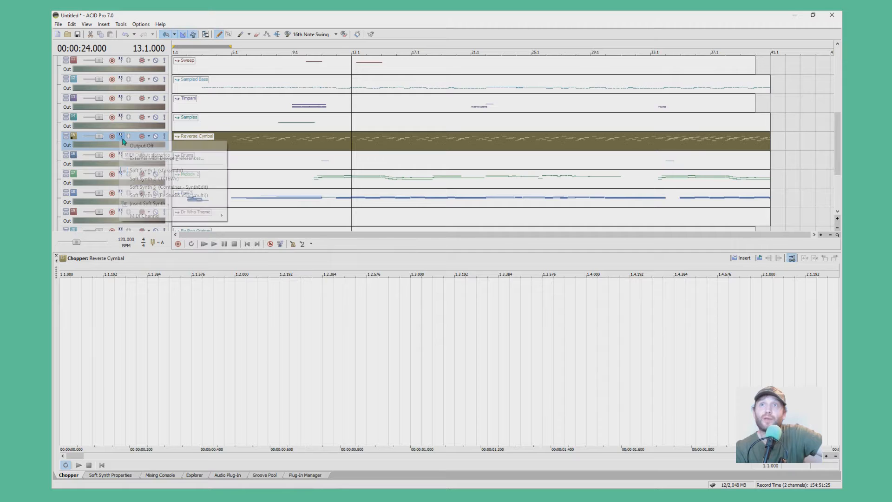
left_click(153, 204)
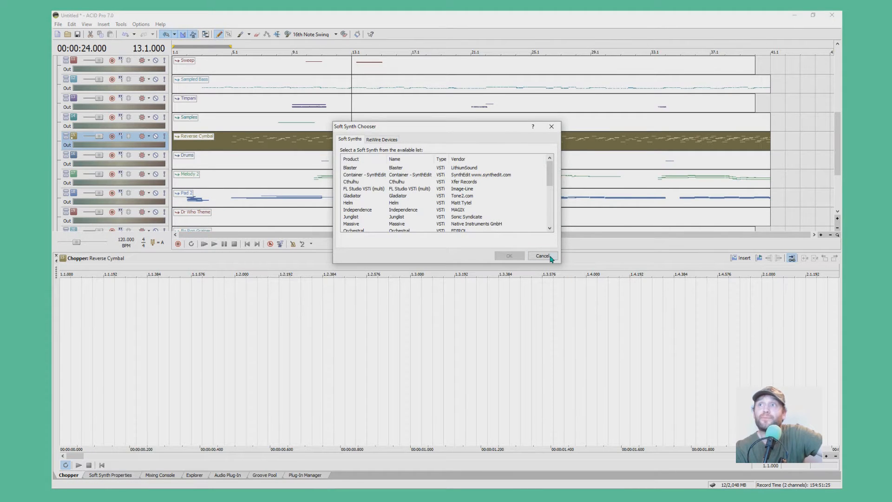
left_click(542, 256)
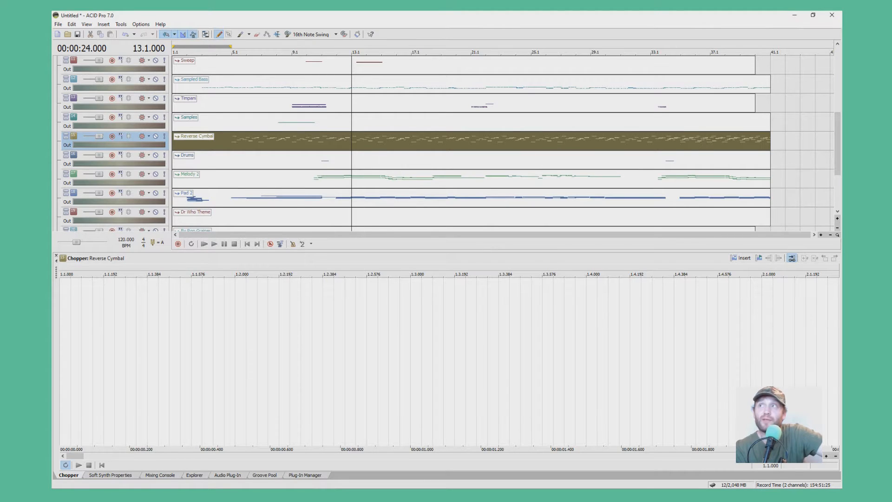
- Import GTA San Andreas Theme Song Cover (All Instruments).mp3 as a new track below the MIDI tracks and accept running the Beatmapper Wizard on it
scroll(830, 120, "up", 6)
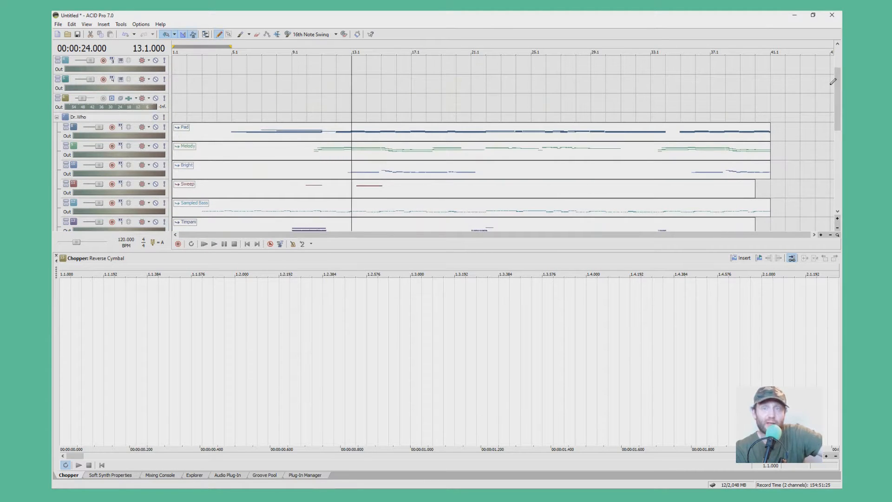
scroll(830, 76, "down", 8)
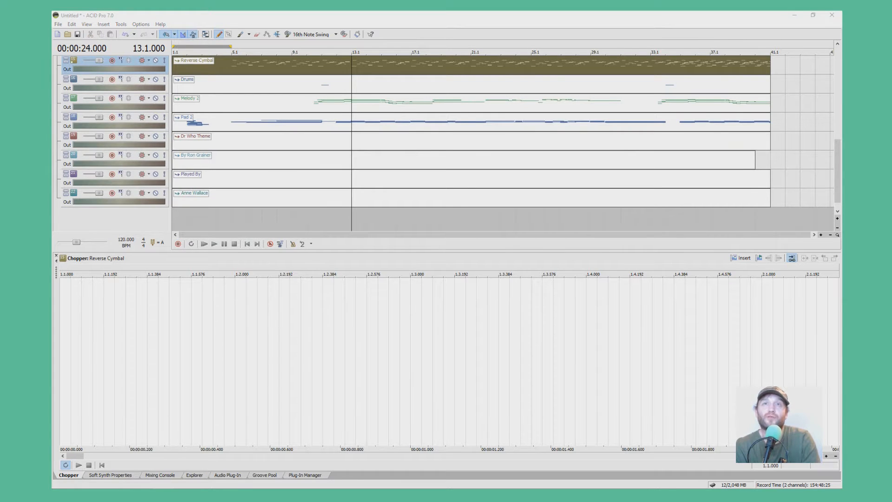
left_click_drag(154, 215, 154, 215)
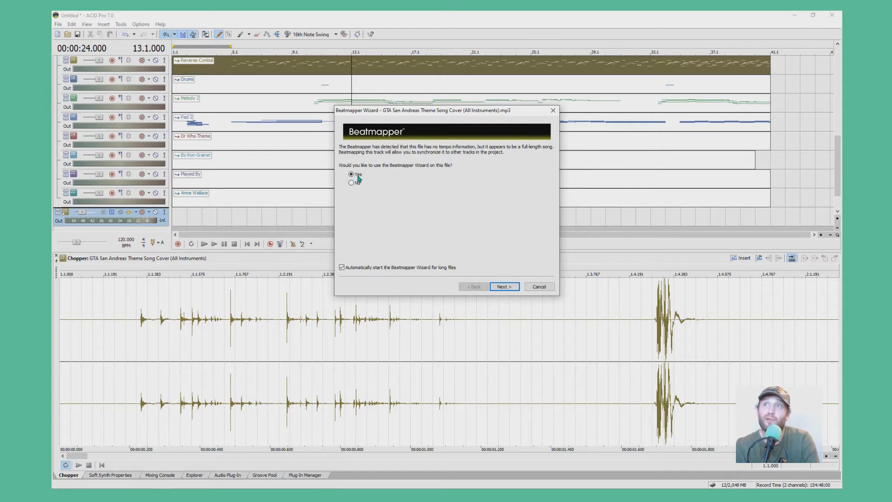
left_click(511, 286)
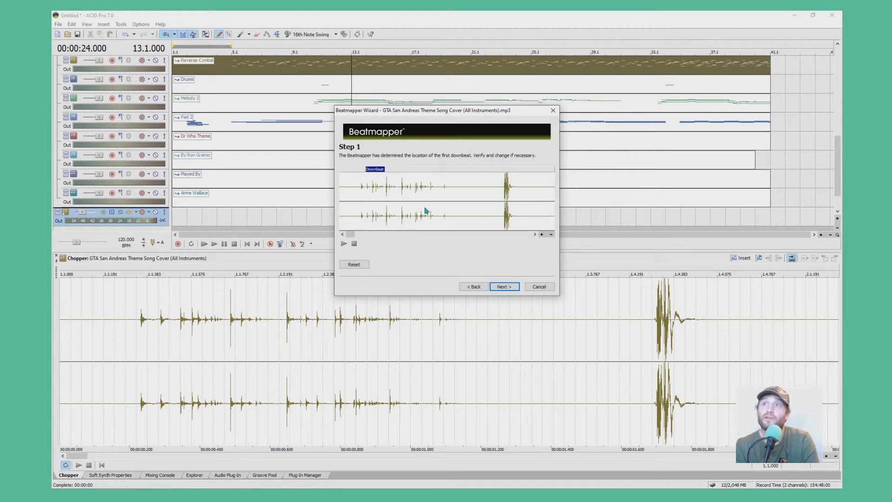
- Set the song's downbeat precisely on the first strong hit after the quiet intro and accept it
scroll(431, 198, "down", 6)
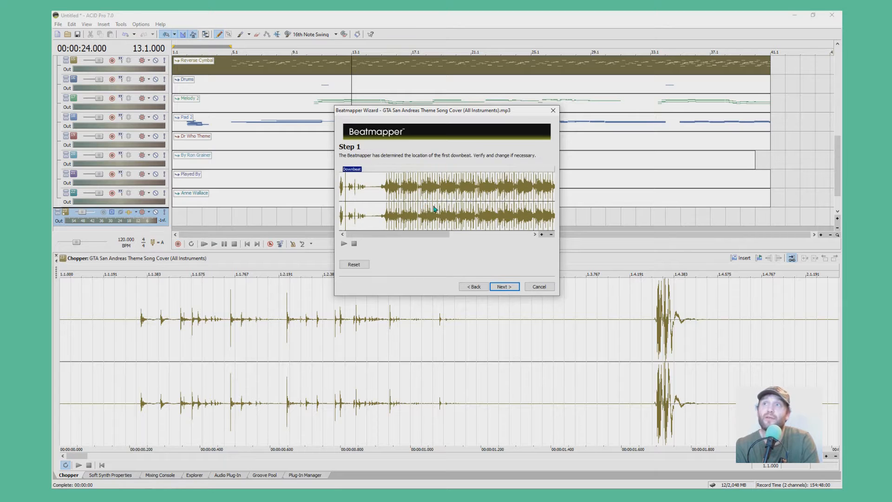
left_click(389, 198)
scroll(436, 198, "up", 4)
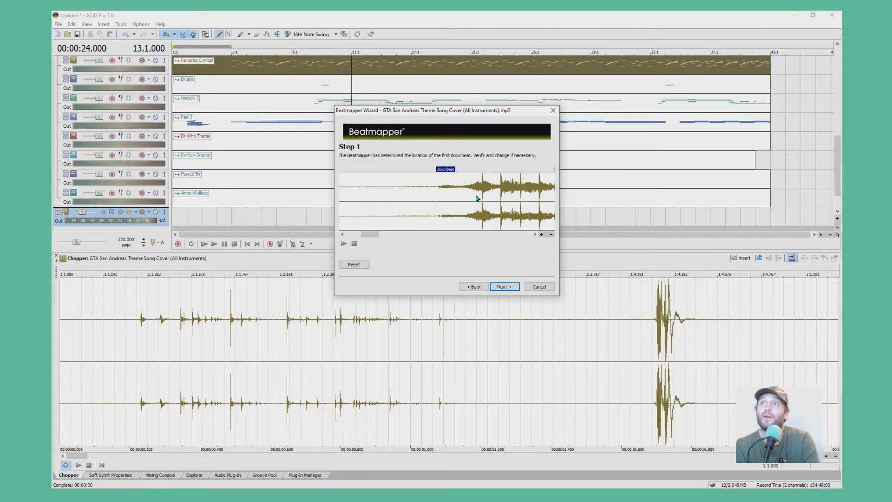
left_click(480, 197)
scroll(479, 199, "up", 2)
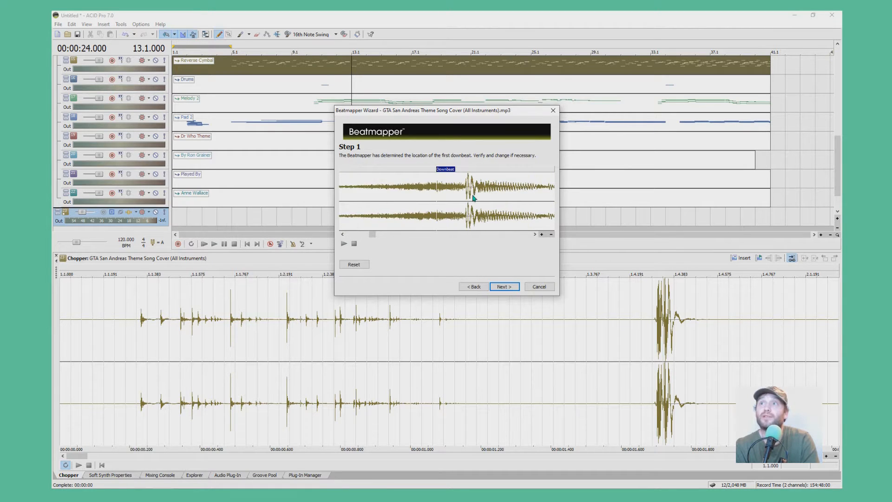
left_click(464, 201)
scroll(463, 201, "up", 1)
left_click(443, 201)
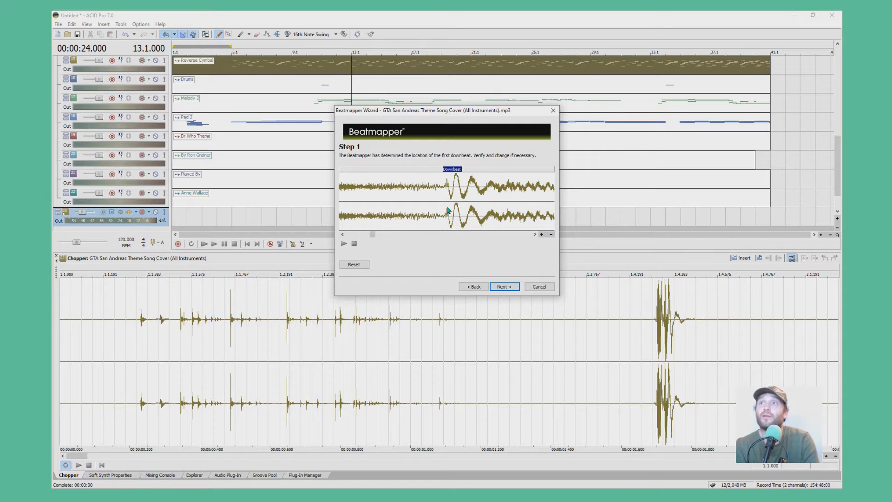
left_click(505, 287)
- Fit the estimated one-measure selection to the song's beats and accept the measure length
scroll(488, 200, "down", 2)
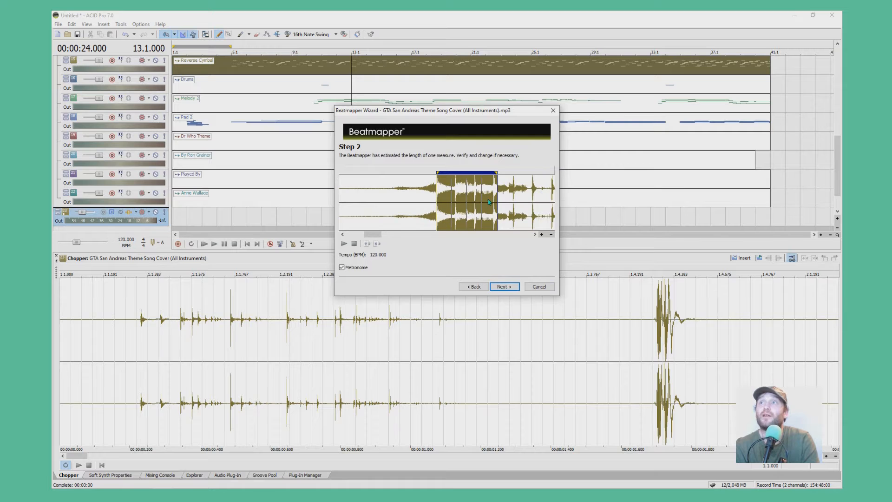
scroll(489, 202, "up", 2)
scroll(490, 203, "down", 1)
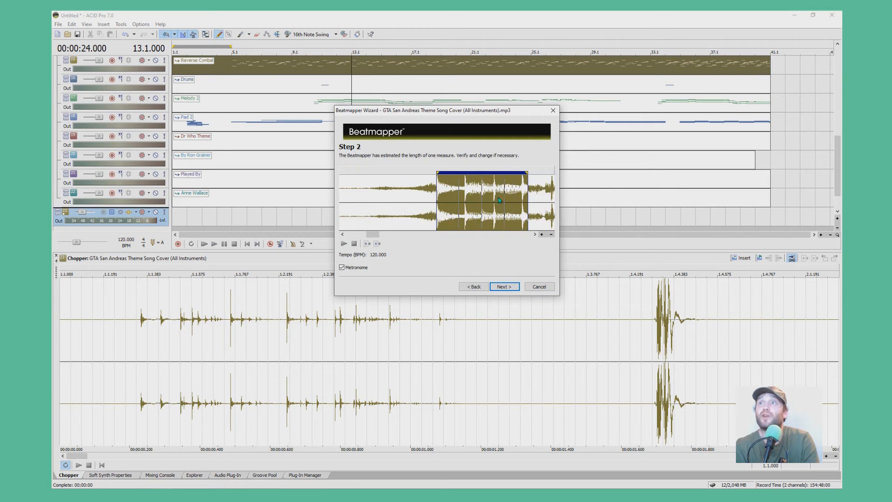
left_click(504, 287)
- Nudge the measure marker onto the beat while inspecting measures up to 6, and finish the Beatmapper Wizard without changing the project tempo
scroll(484, 205, "down", 3)
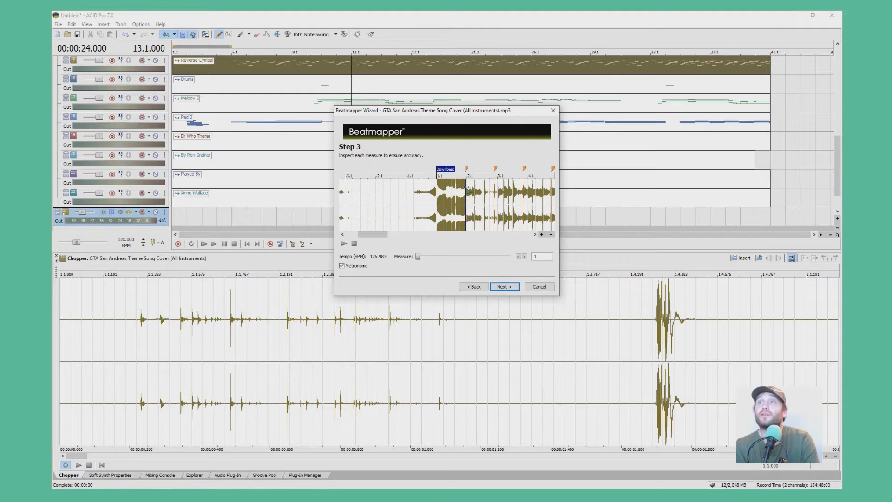
left_click(486, 204)
scroll(479, 202, "up", 4)
left_click_drag(437, 169, 434, 171)
scroll(478, 204, "down", 5)
scroll(482, 203, "down", 1)
left_click(496, 205)
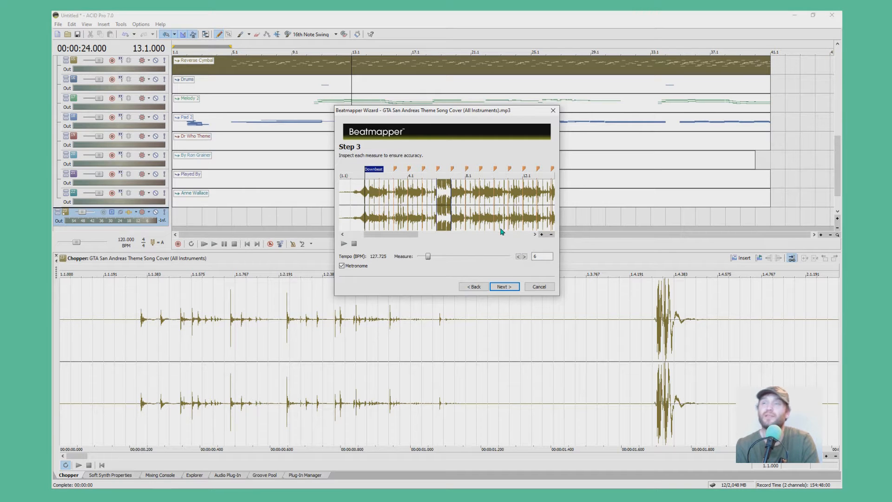
left_click(514, 288)
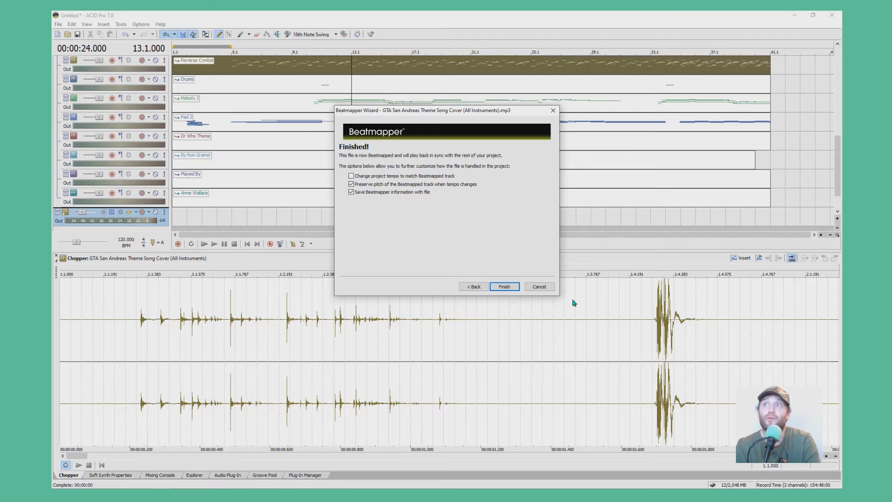
left_click(506, 286)
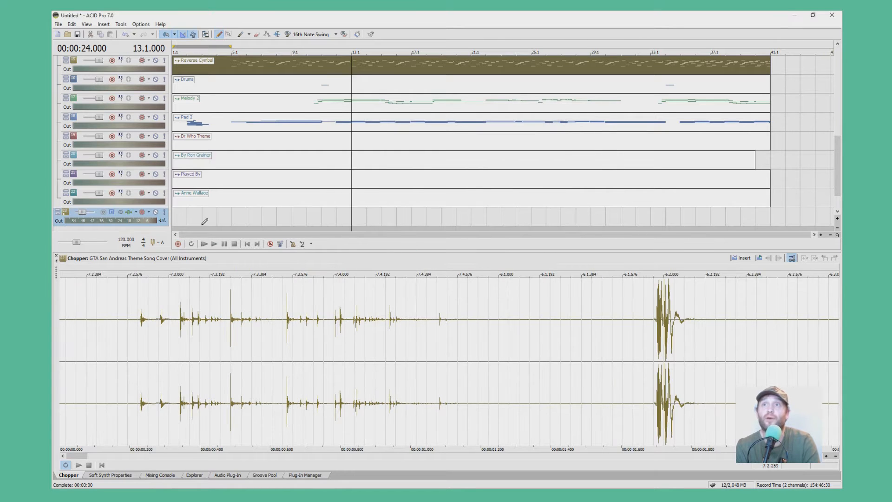
- Draw the GTA San Andreas Theme Song Cover clip on its track from bar 1 to about bar 33
left_click(180, 216)
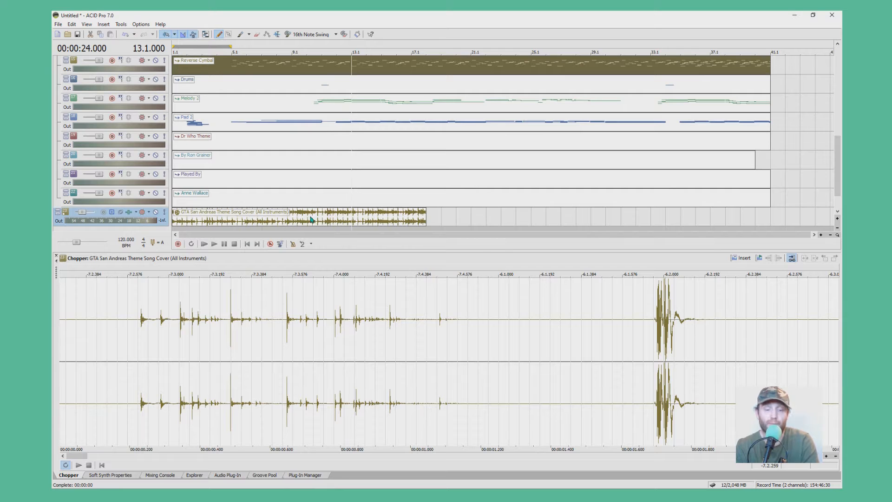
left_click_drag(427, 218, 651, 221)
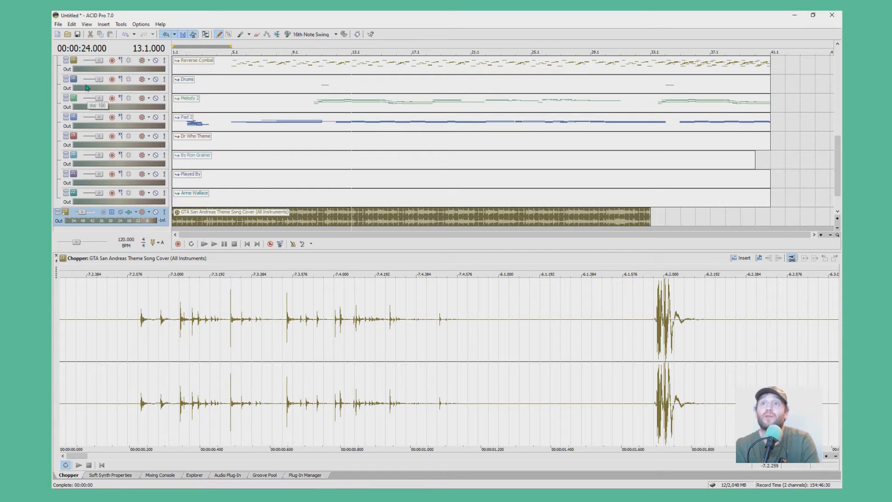
- Open the Clip Properties window for the GTA San Andreas Theme Song Cover clip
left_click(86, 24)
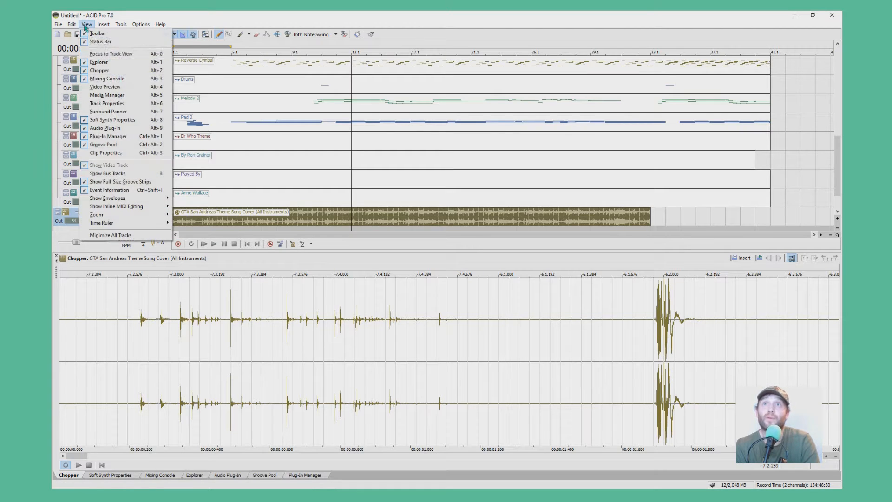
left_click(116, 155)
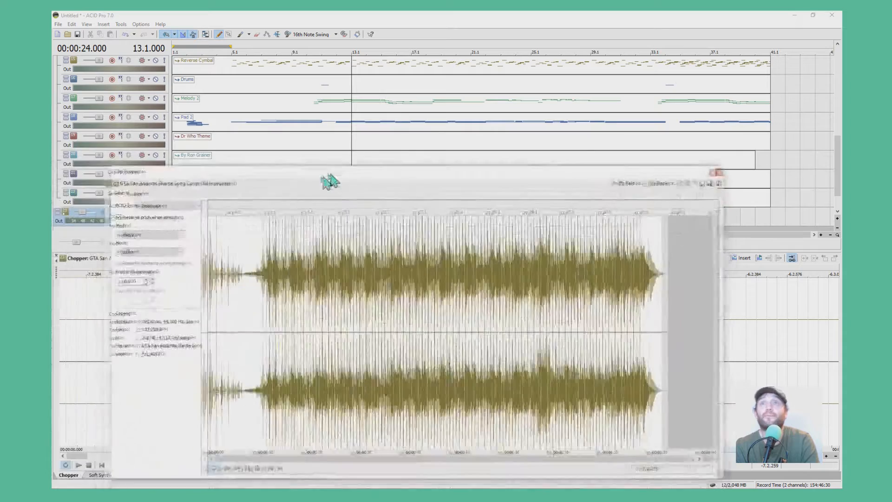
- Show the song clip's stretch properties and align the measure 6 beat marker with the start of its beat
left_click(140, 200)
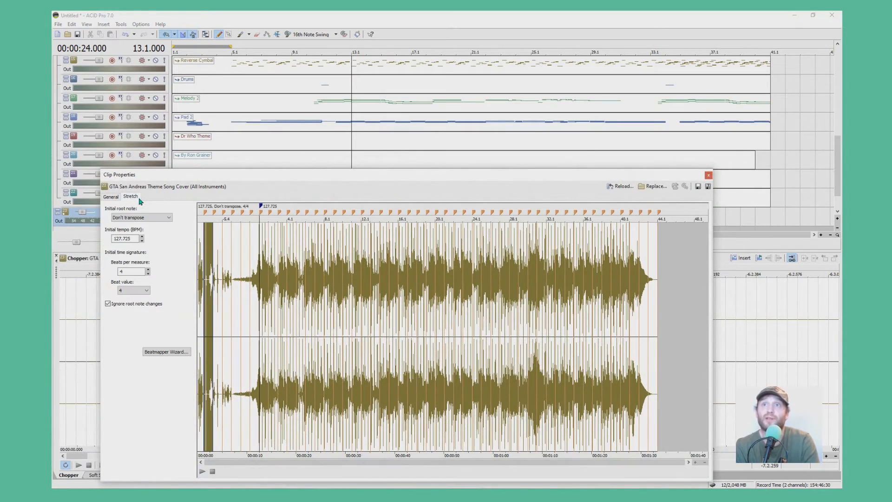
left_click(306, 314)
scroll(305, 313, "up", 10)
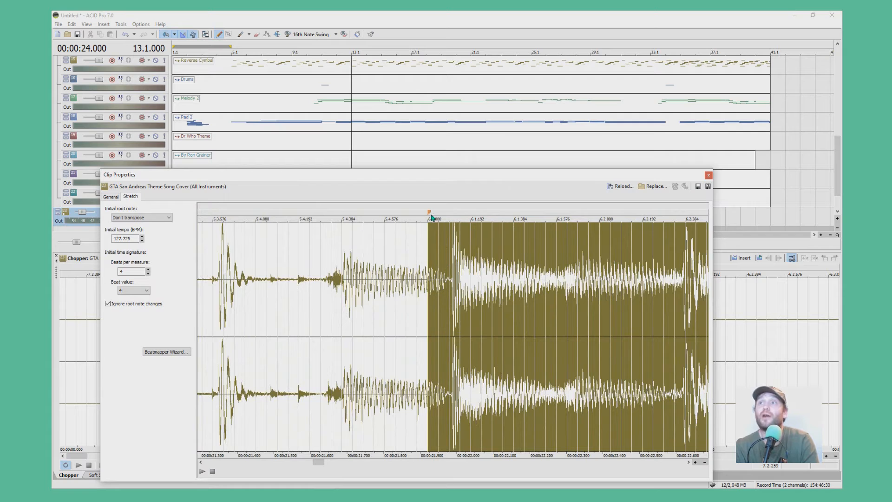
left_click_drag(429, 212, 453, 216)
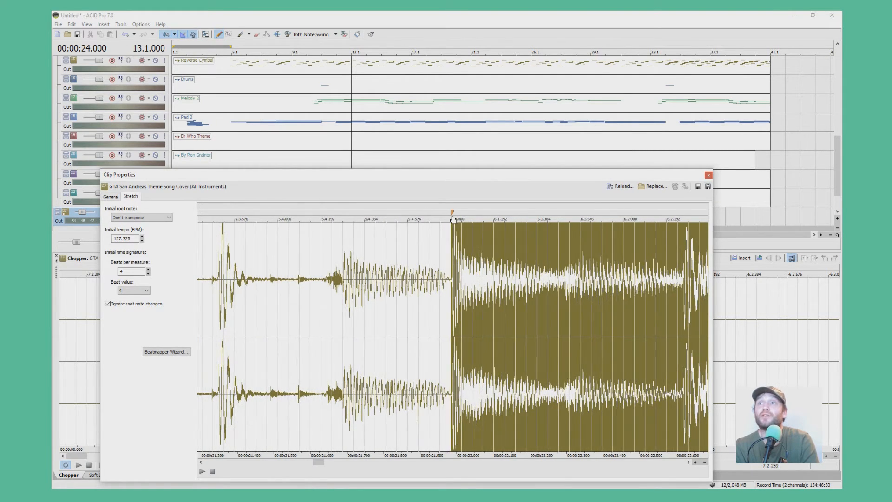
- Align the measure 7 beat marker with the start of its beat
scroll(504, 304, "down", 9)
left_click(526, 313)
scroll(526, 314, "up", 10)
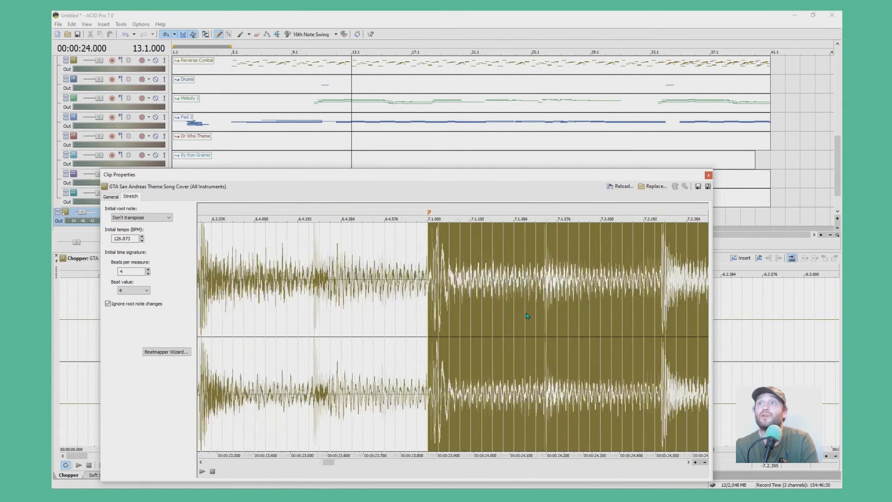
left_click_drag(432, 214, 433, 214)
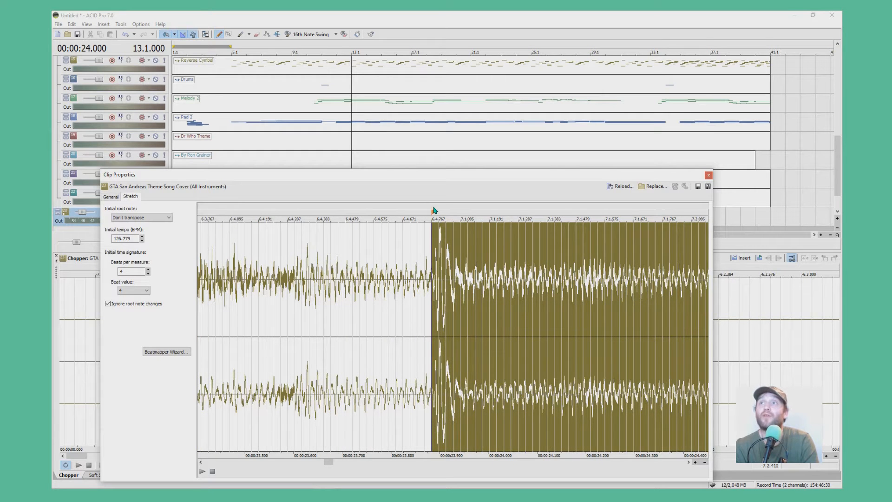
scroll(467, 274, "down", 8)
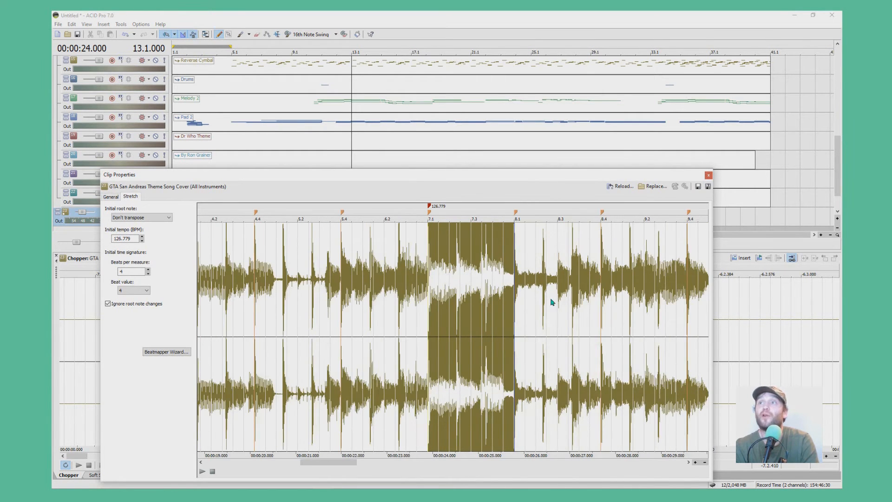
- Check the beat markers from measure 8 to measure 13 and correct any that are off the beat
left_click(546, 300)
scroll(506, 281, "up", 6)
scroll(499, 277, "down", 6)
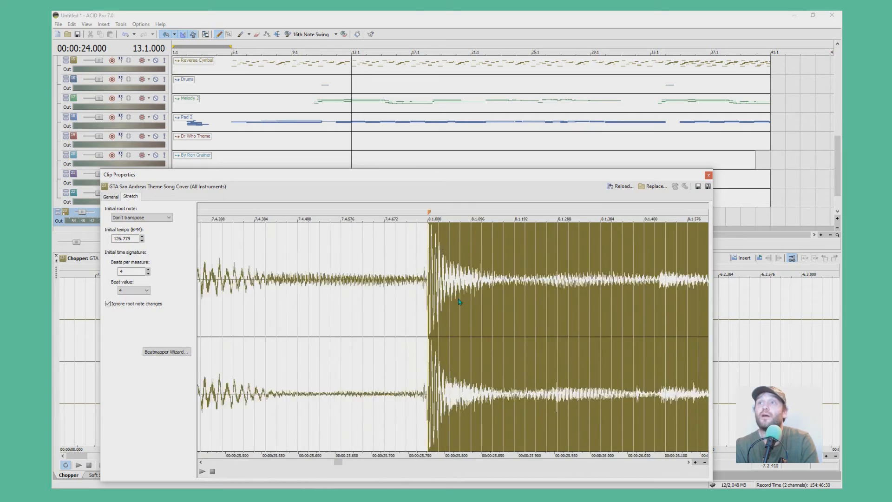
scroll(533, 309, "up", 3)
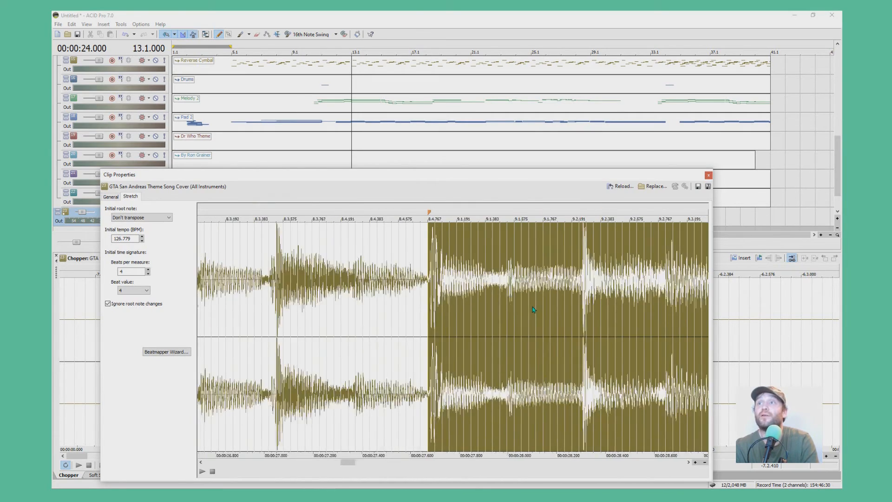
scroll(532, 307, "down", 5)
scroll(493, 316, "up", 10)
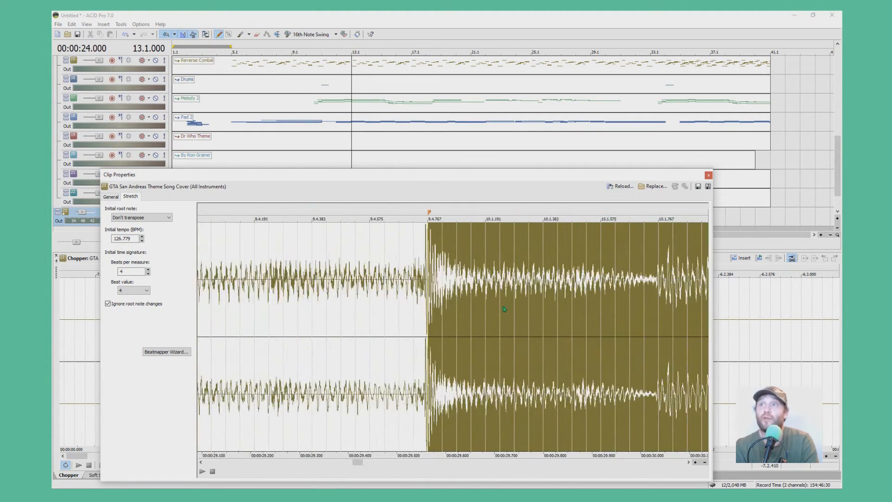
scroll(520, 294, "down", 10)
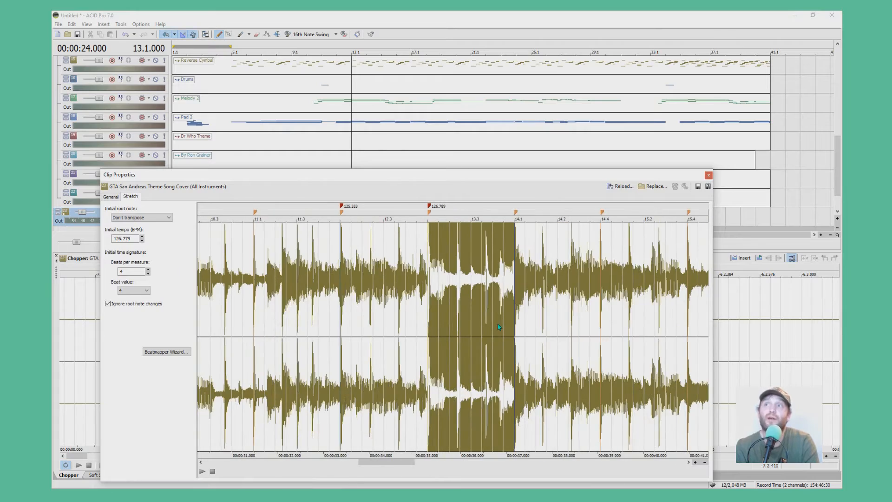
scroll(400, 308, "down", 6)
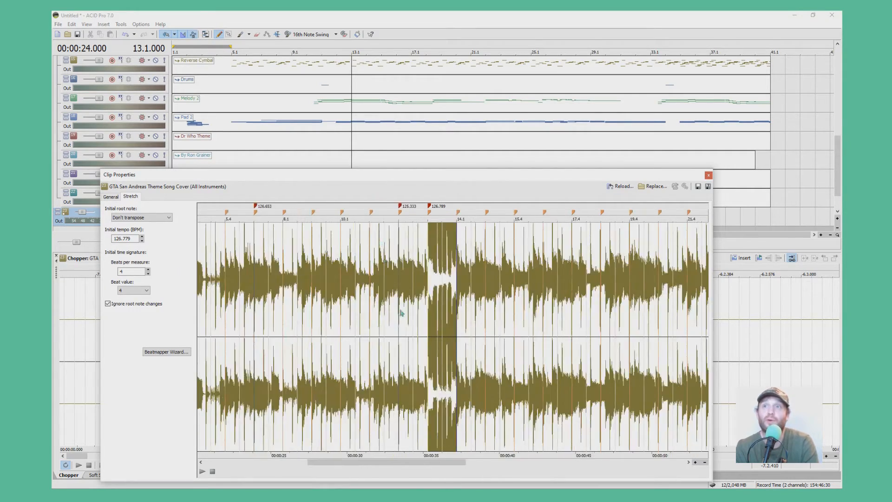
- Check the remaining beat markers to the end of the song and dock the Clip Properties window below the tracks
left_click_drag(204, 176, 186, 162)
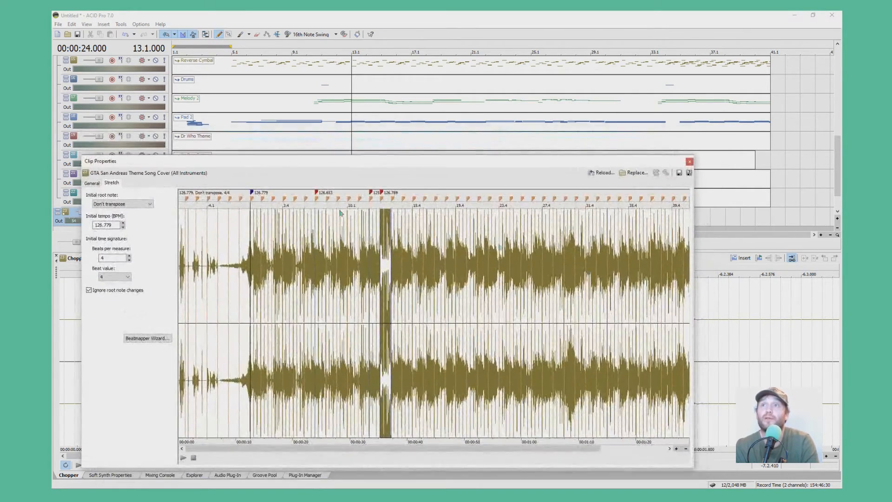
scroll(417, 314, "up", 8)
scroll(418, 313, "down", 4)
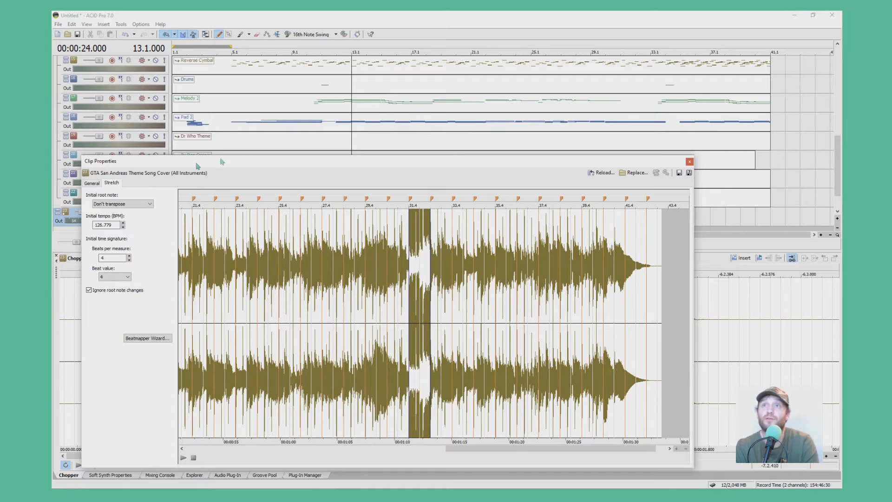
left_click_drag(143, 164, 251, 261)
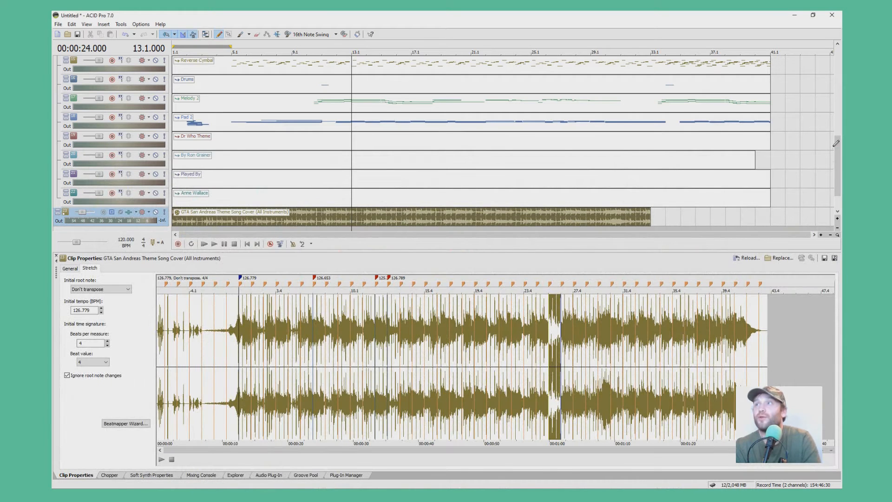
scroll(612, 209, "down", 1)
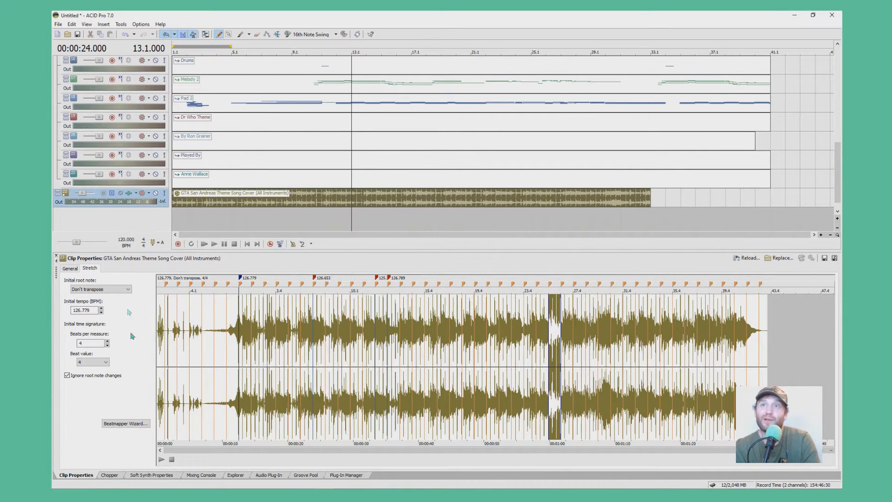
- Display the song in the Chopper and place the cursor at bar 35 on the song's track
left_click(104, 475)
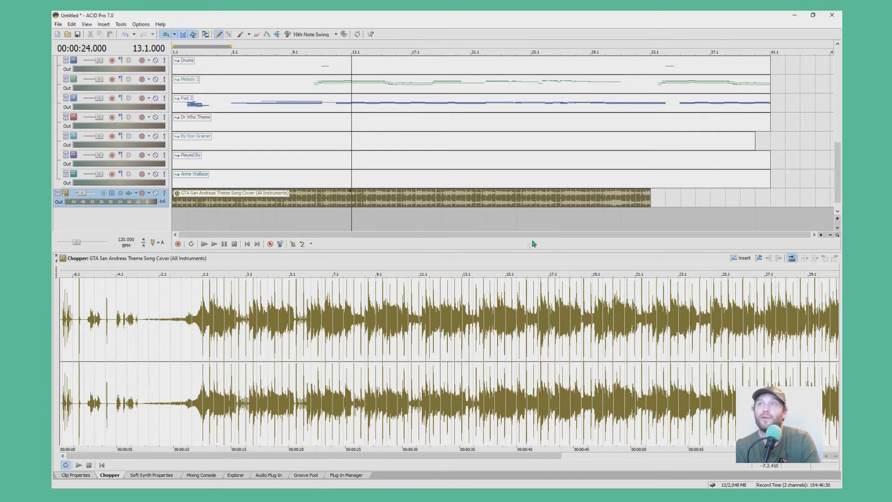
left_click(673, 198)
left_click(670, 198)
left_click(680, 197)
left_click(707, 193)
left_click(697, 194)
left_click(681, 193)
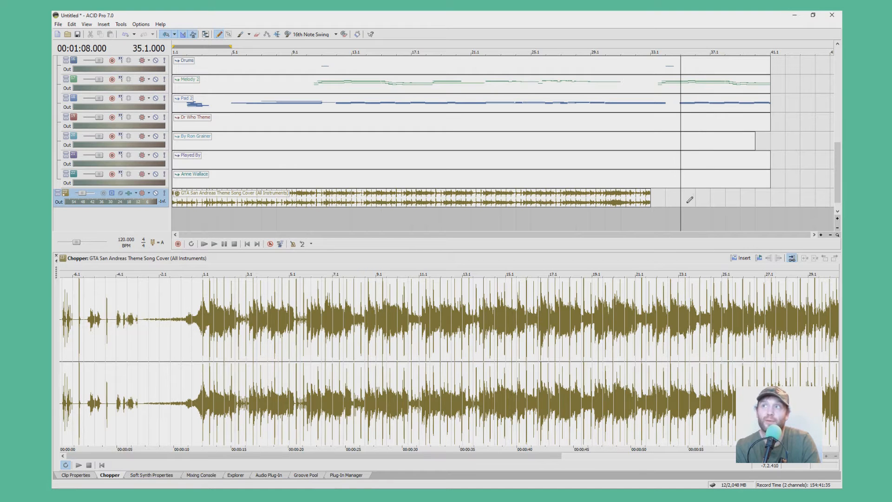
scroll(423, 348, "up", 1)
left_click_drag(415, 361, 454, 355)
scroll(465, 355, "up", 5)
scroll(488, 352, "down", 4)
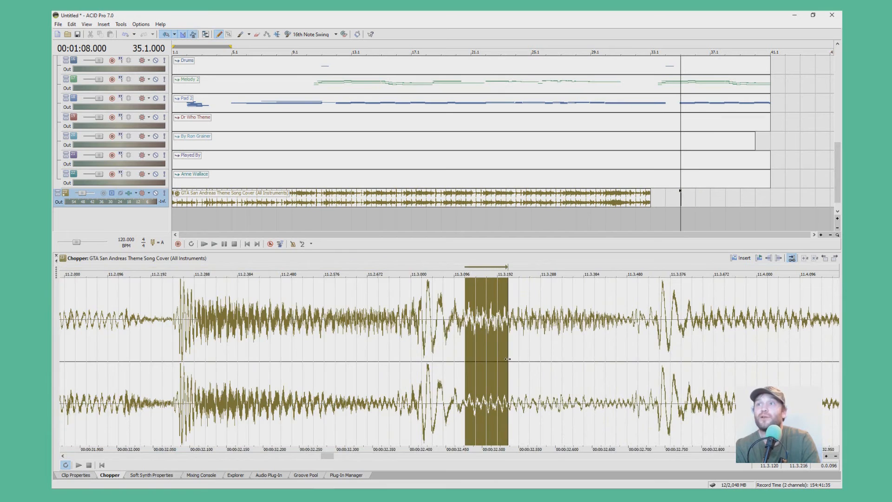
- Select the section of the song from 11.1.000 to 11.1.384 in the Chopper
scroll(558, 348, "down", 3)
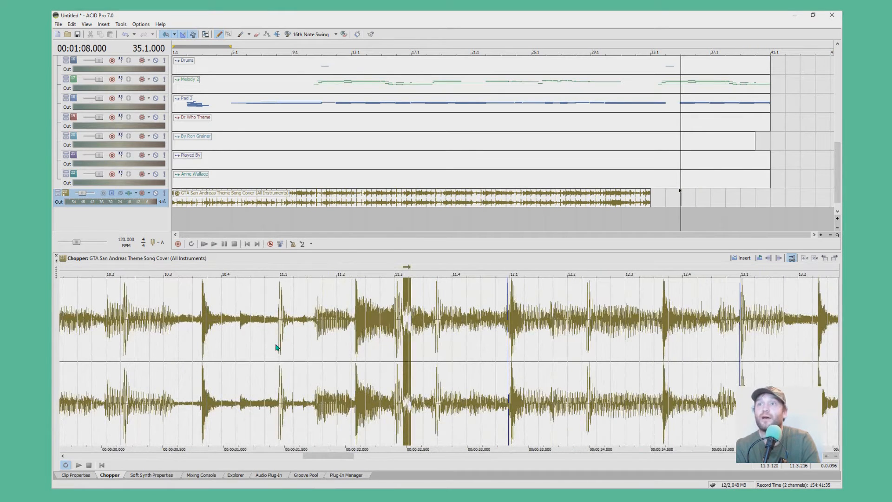
left_click_drag(280, 348, 305, 358)
scroll(305, 367, "up", 5)
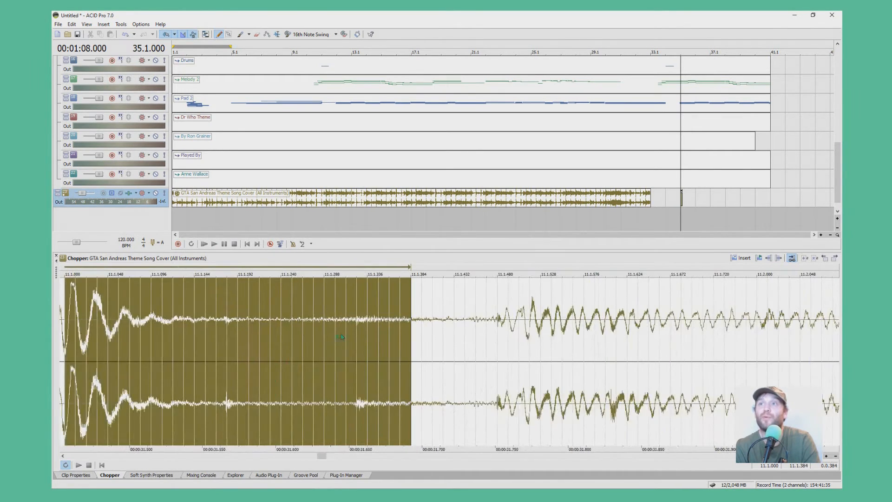
scroll(225, 335, "down", 2)
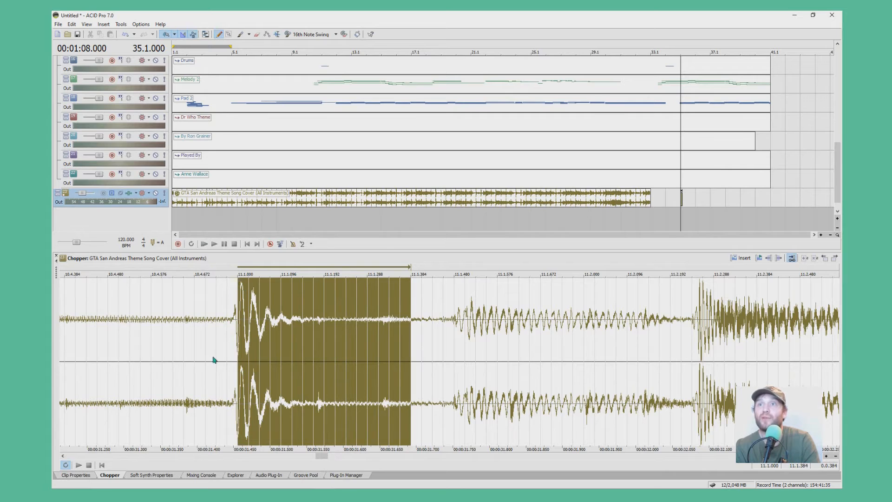
- Insert the selected slice into the song's track at bars 35, 36 and 37
left_click(696, 194)
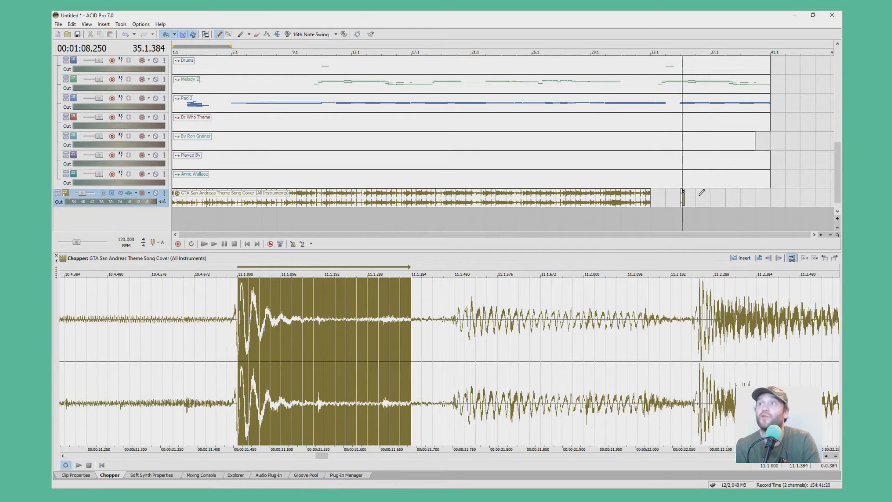
left_click(759, 259)
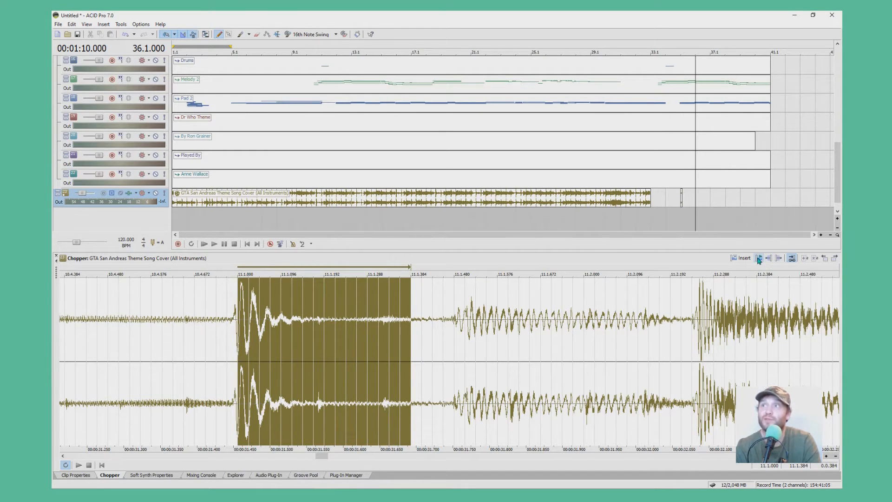
left_click(712, 201)
scroll(712, 204, "up", 5)
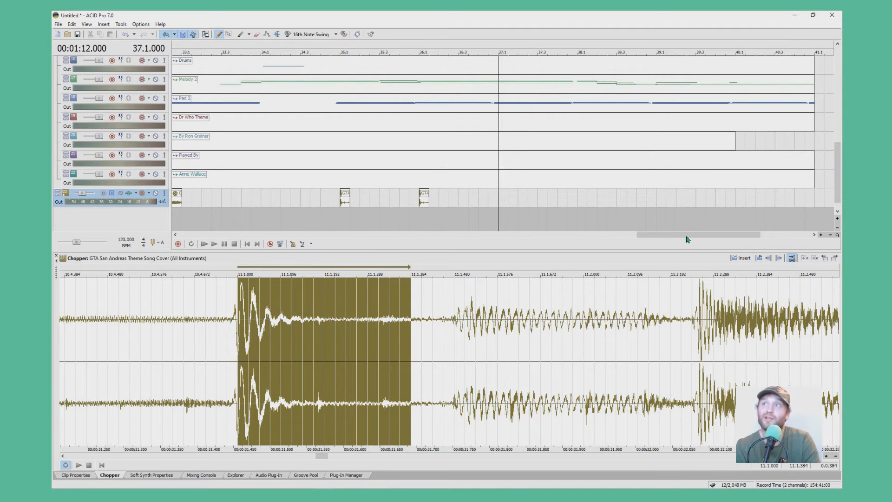
scroll(467, 193, "up", 2)
scroll(497, 194, "down", 1)
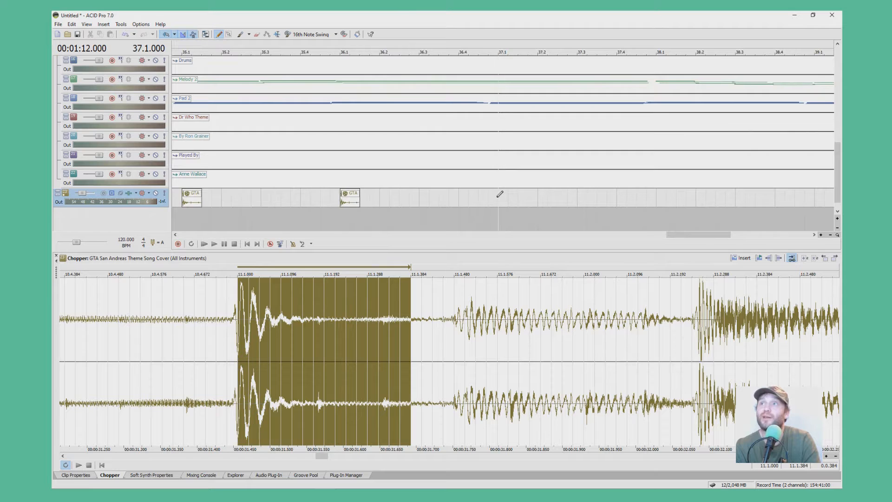
scroll(500, 193, "down", 1)
left_click(755, 259)
- Select the section from 11.2.192 to 11.4.480 in the Chopper and insert it into the song's track at 37.3
left_click(544, 196)
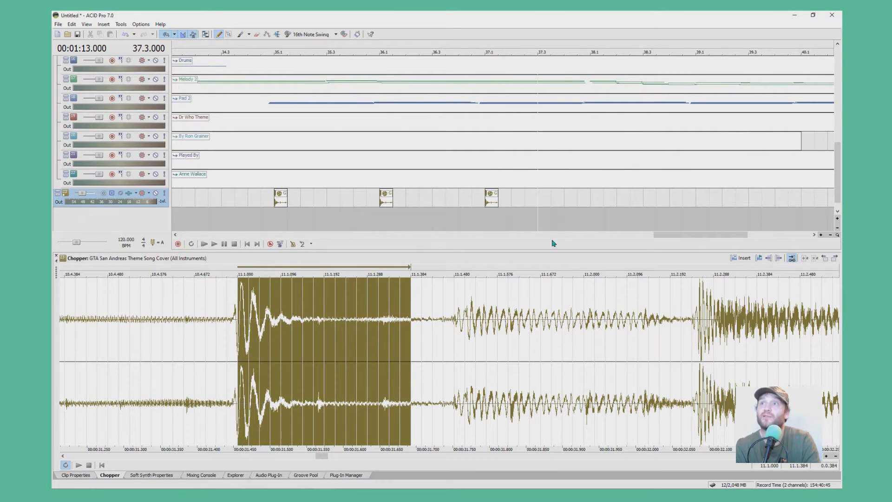
scroll(473, 340, "down", 3)
left_click_drag(499, 353, 764, 374)
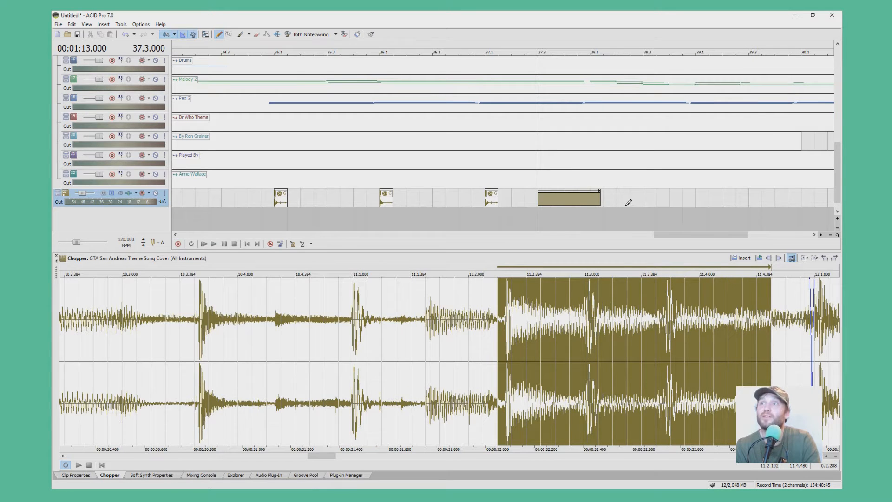
left_click(742, 259)
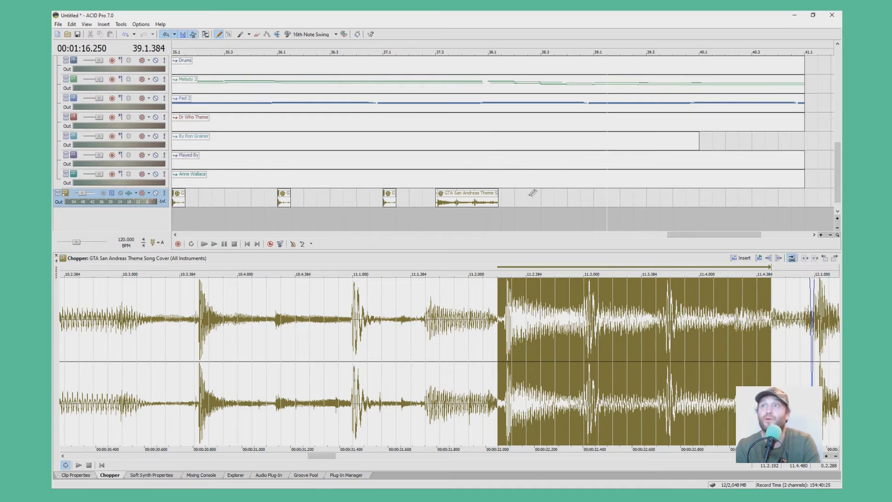
scroll(471, 324, "down", 5)
scroll(471, 325, "down", 4)
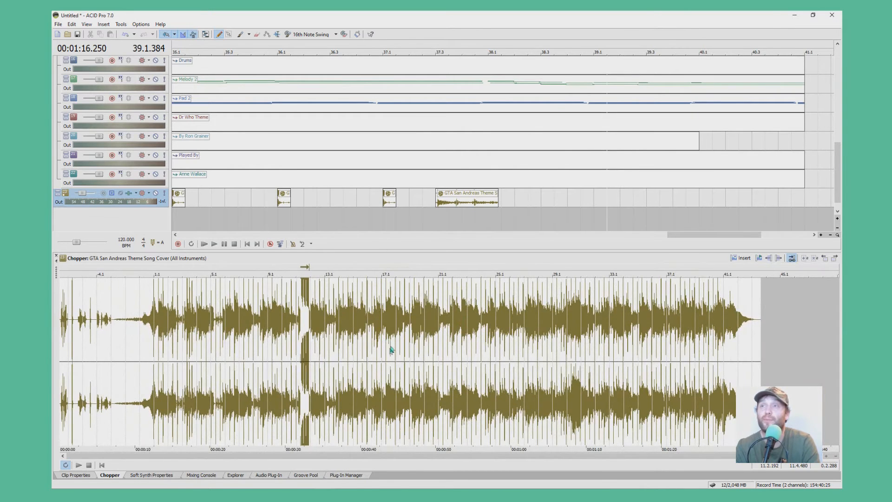
left_click(514, 204)
scroll(514, 209, "up", 3)
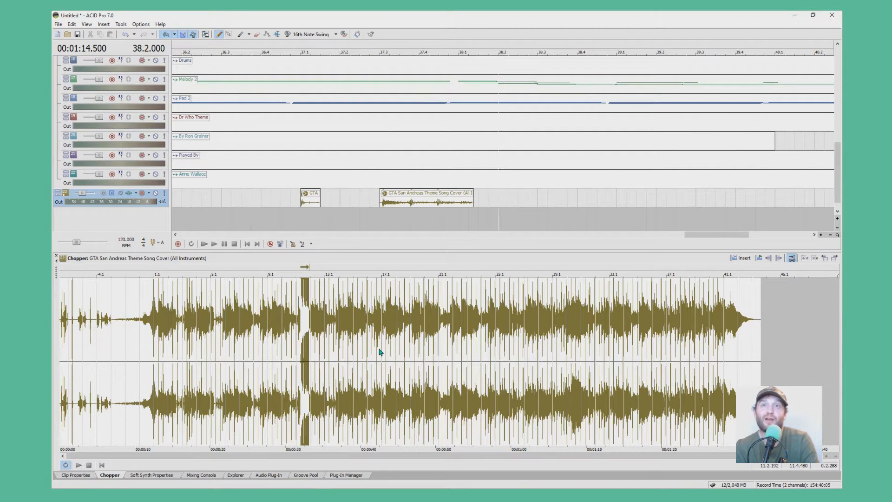
- Select the short slice at bar 37 and increase the height of the song's track
left_click(399, 203)
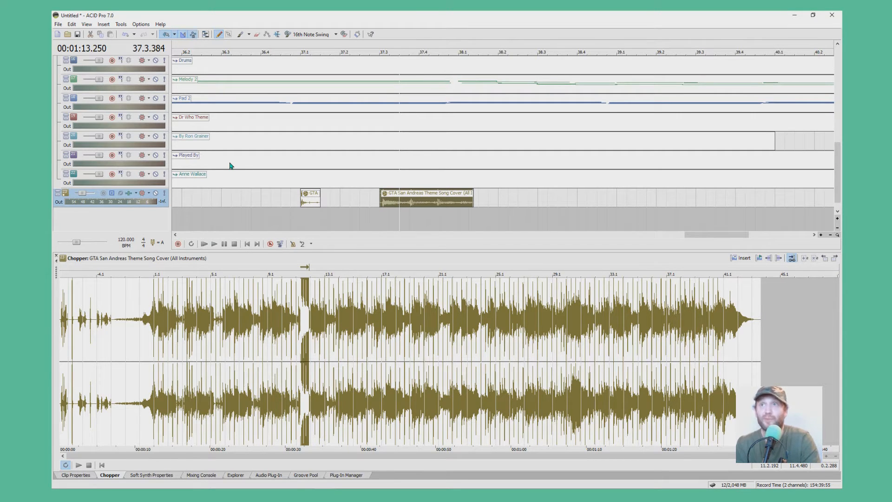
left_click(314, 202)
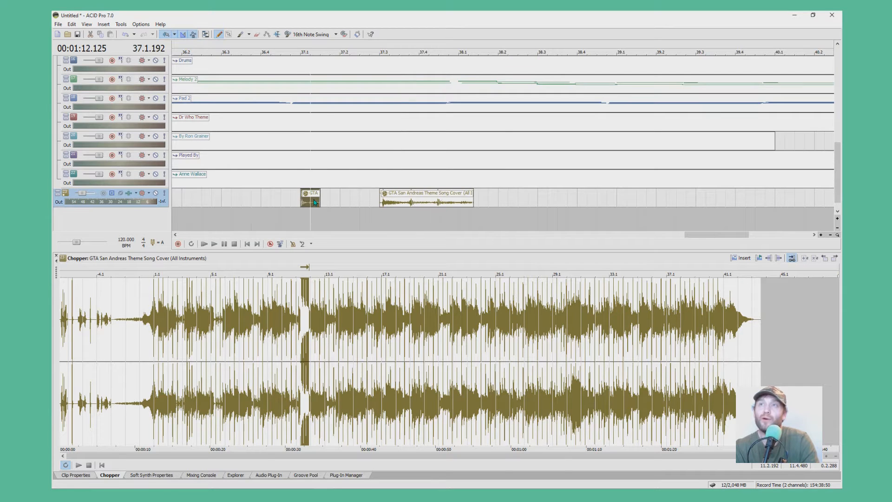
scroll(315, 203, "up", 6)
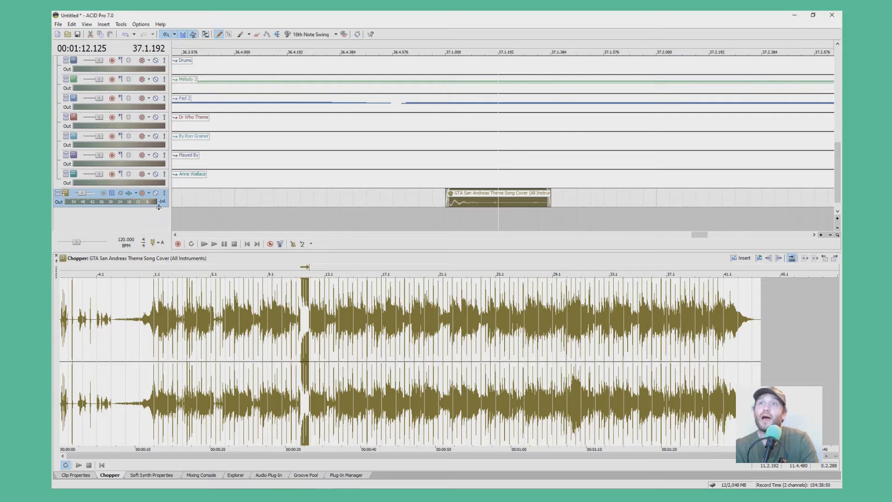
left_click_drag(158, 207, 157, 223)
- Raise the pitch of the selected slice at bar 37 by 24 semitones
key("equal")
key("equal")
key("equal")
key("equal")
key("equal")
key("equal")
key("equal")
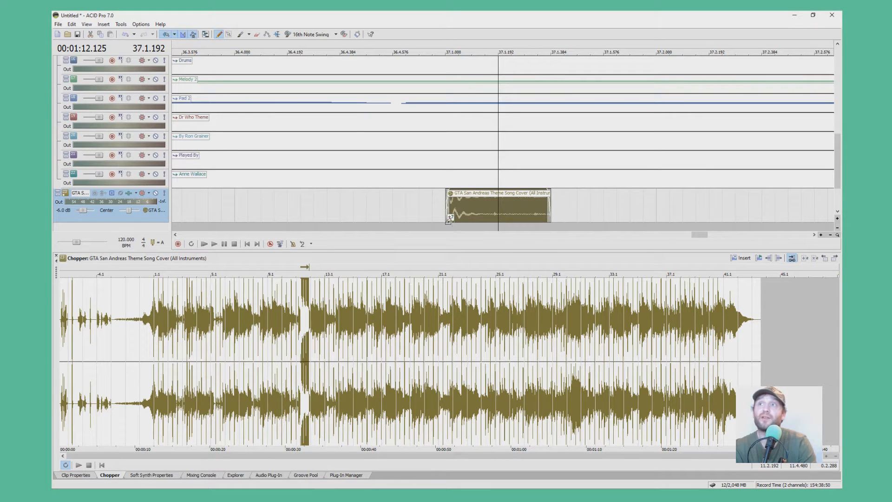
key("equal")
key("equal")
key("equal")
key("equal")
key("equal")
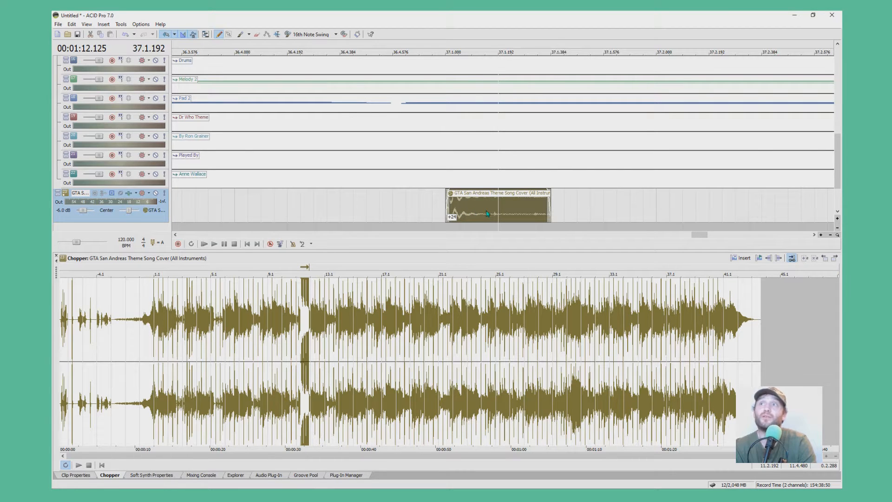
- Change the pitch shift of the selected slice at bar 37 to -17 semitones
key("minus")
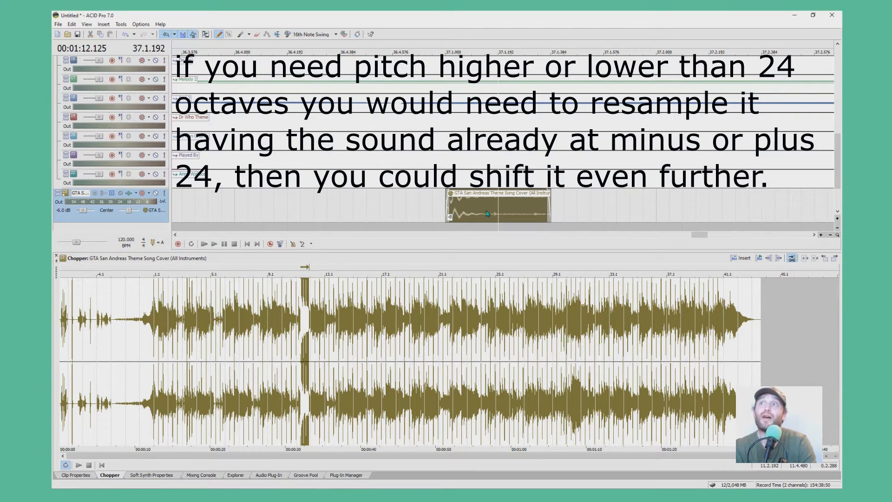
key("equal")
key("equal")
key("equal")
key("equal")
scroll(509, 215, "down", 3)
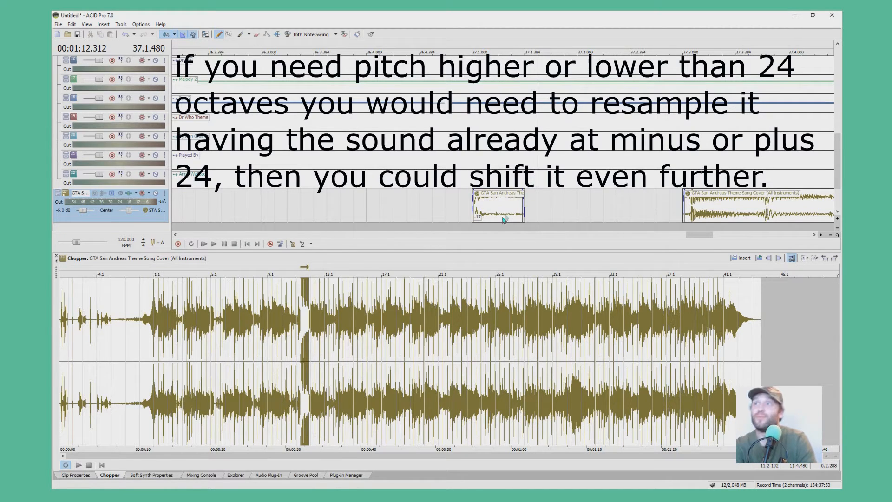
- Add another copy of the short slice just before 37.2 and give it a different pitch shift
left_click(572, 205)
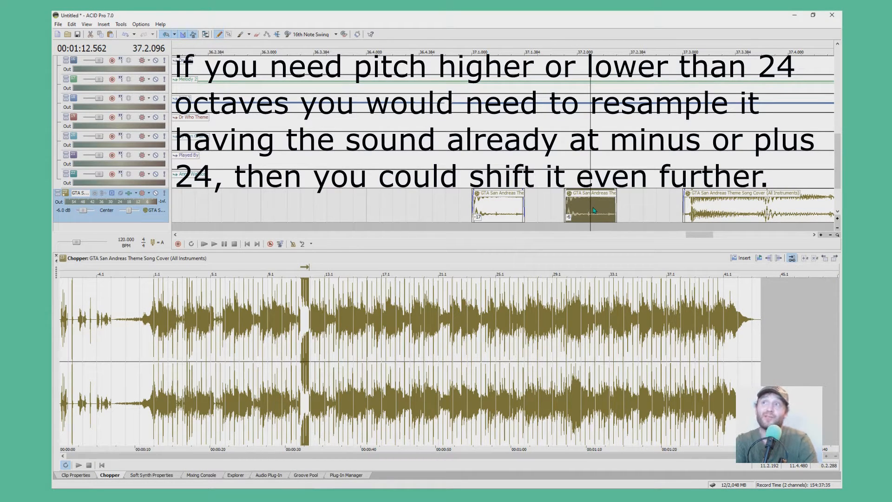
key("KP_Add")
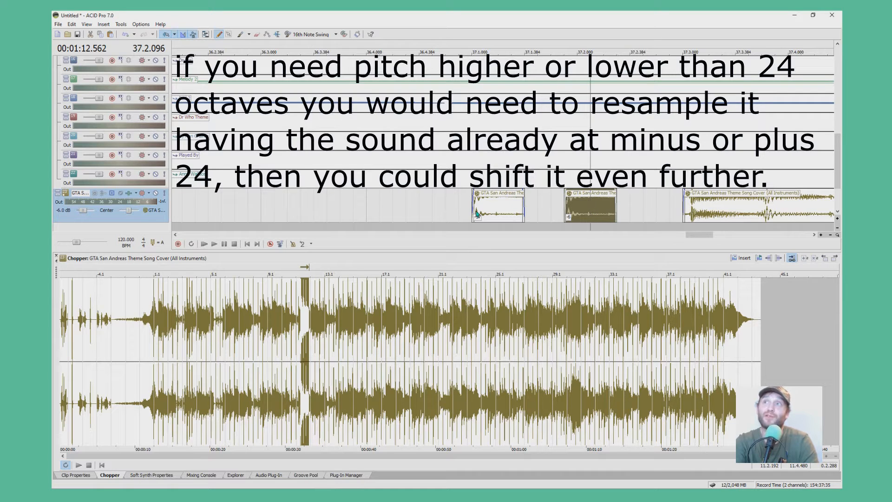
left_click(603, 200)
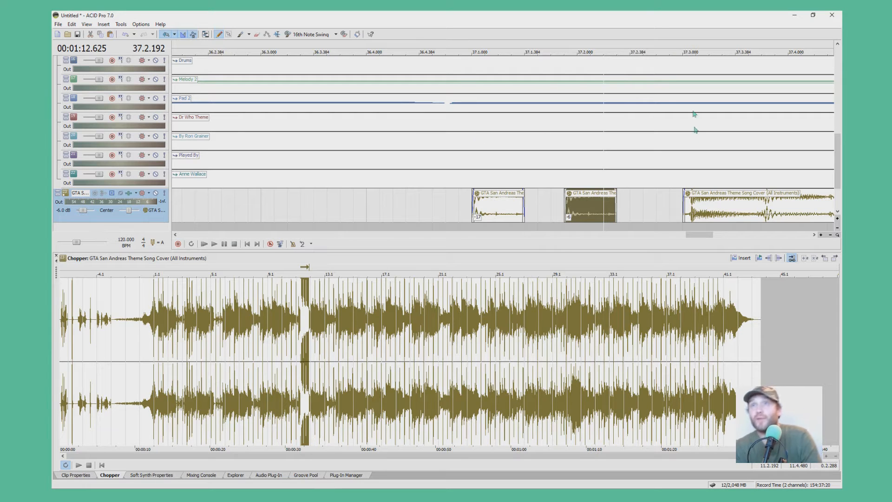
- Select the track routed to Soft Synth 4, FL Studio VSTi (multi), and open that synth's editor window
scroll(683, 139, "down", 10)
left_click_drag(837, 150, 827, 65)
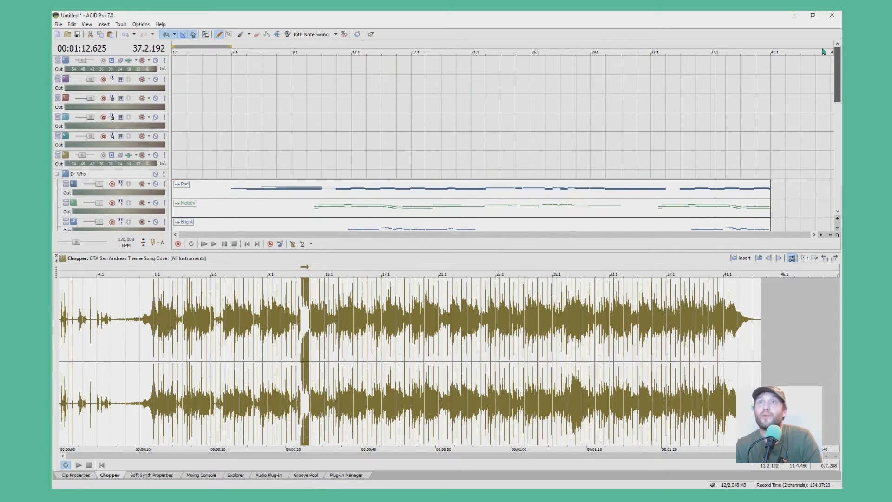
left_click(112, 136)
left_click(203, 137)
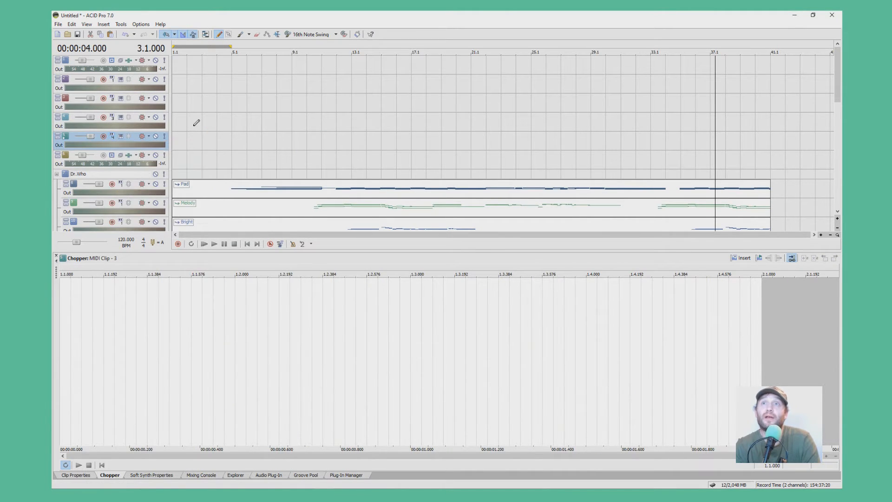
left_click(112, 136)
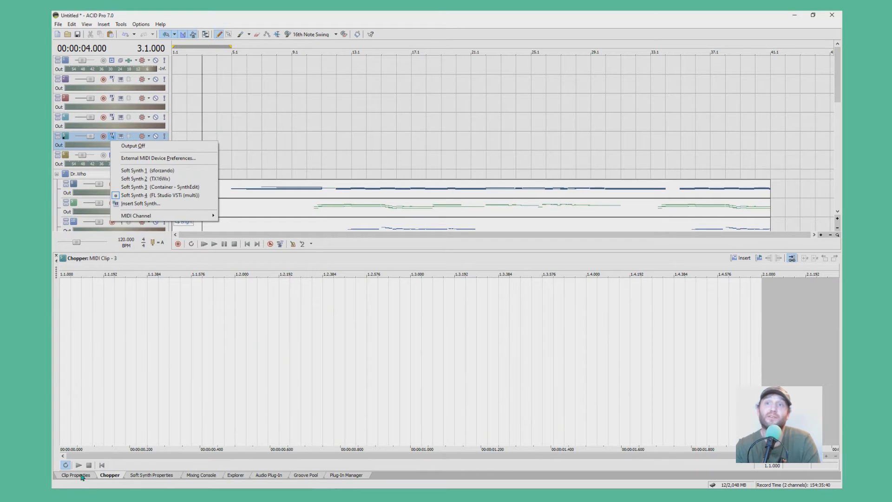
left_click(144, 476)
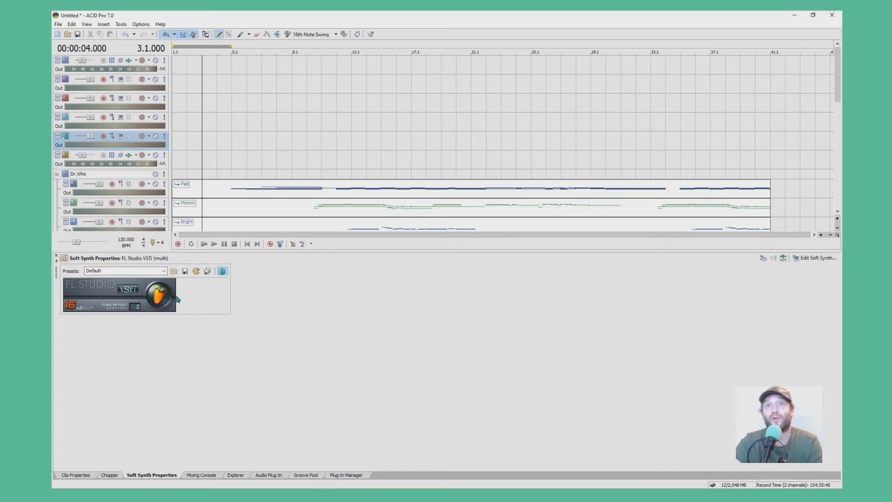
left_click(158, 296)
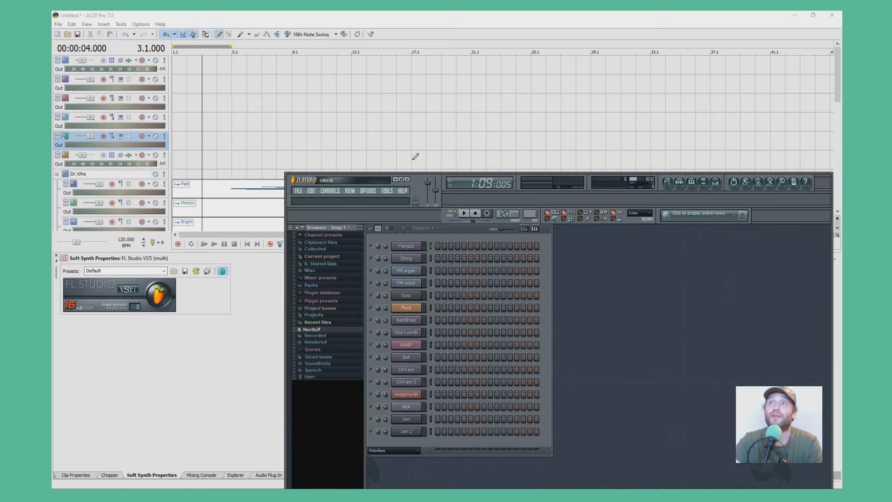
- Turn on steps 1, 3, 5, 7, 9 and 12 for the Flanged channel in the FL Studio step sequencer
left_click_drag(419, 172, 419, 199)
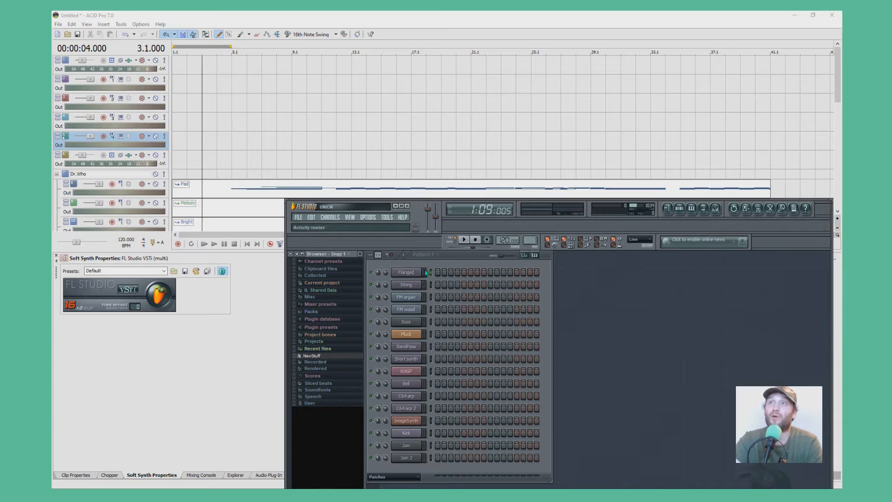
left_click(439, 273)
left_click(450, 273)
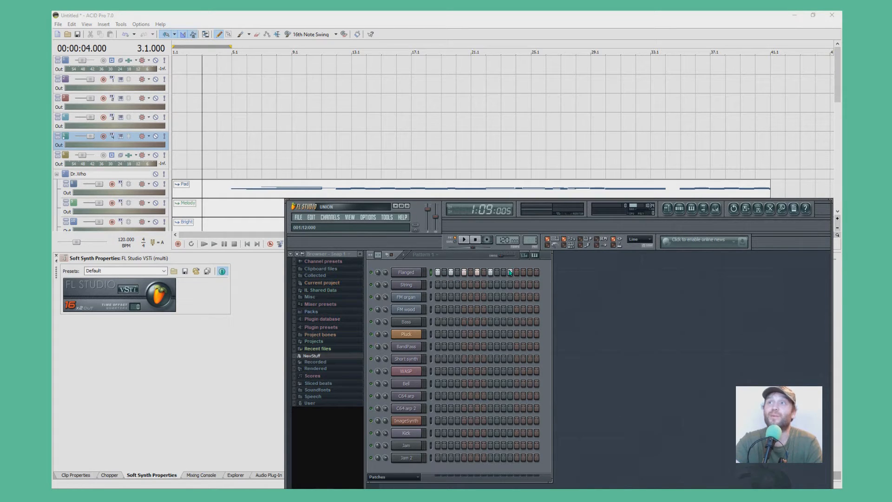
- Open the Flanged channel's settings, widen the FL Studio window and move the settings nearer the step sequencer
left_click(411, 274)
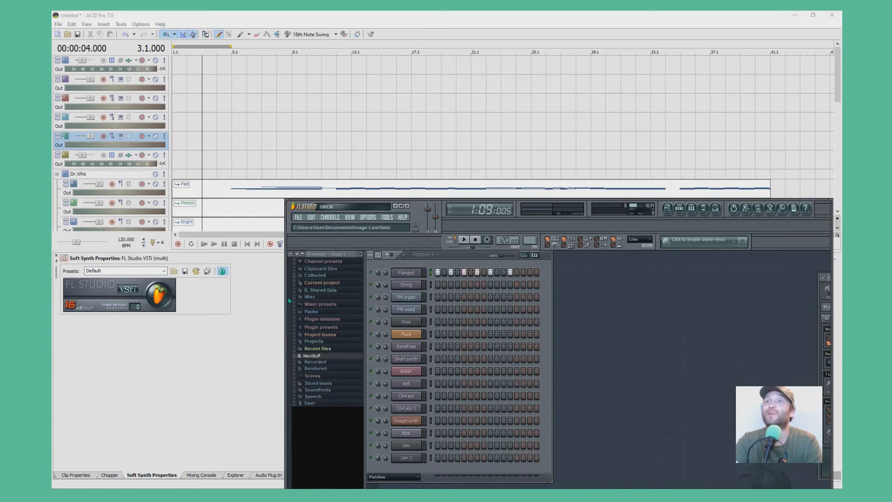
left_click_drag(285, 297, 140, 297)
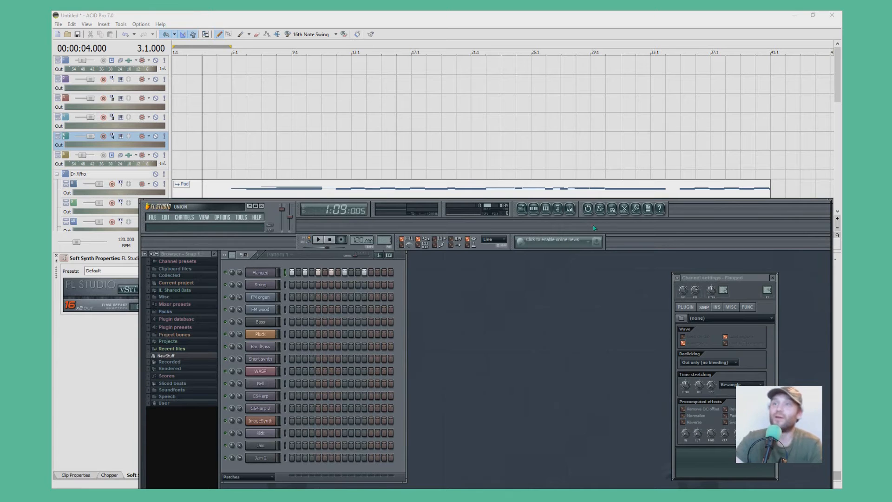
left_click_drag(706, 278, 532, 278)
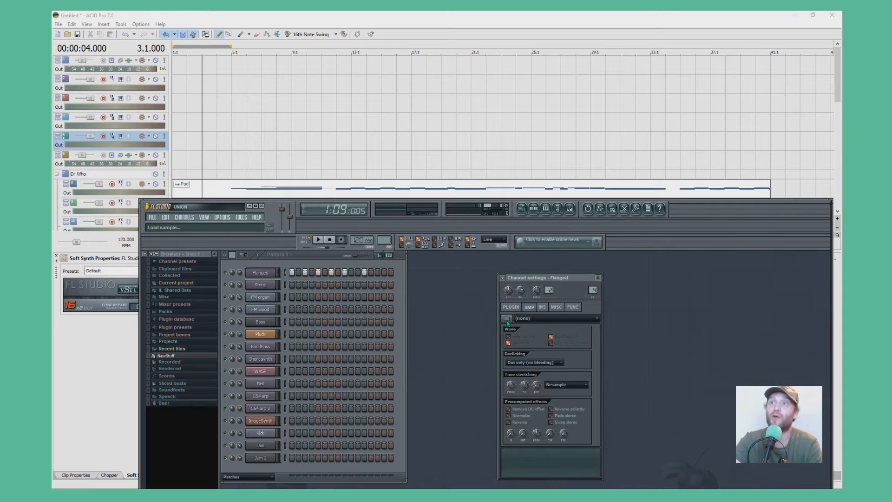
left_click_drag(202, 195, 342, 228)
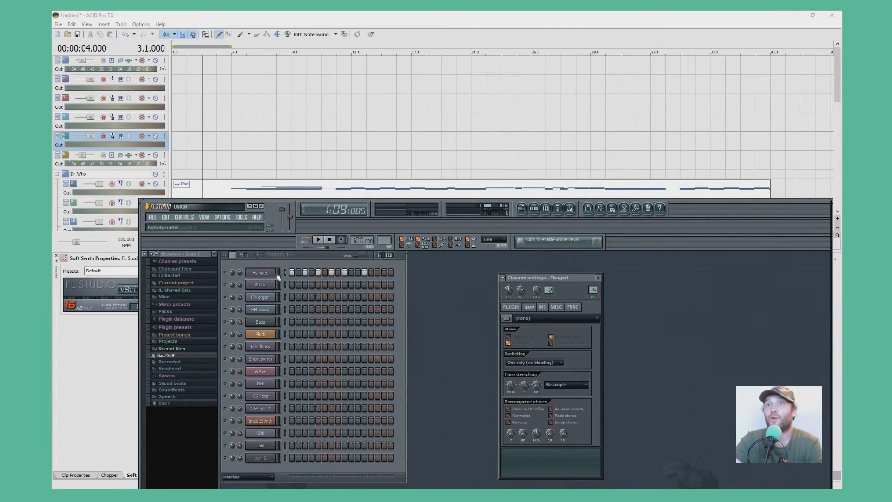
- Send the Flanged channel's steps to the piano roll after briefly showing the step keyboard editor
left_click(391, 257)
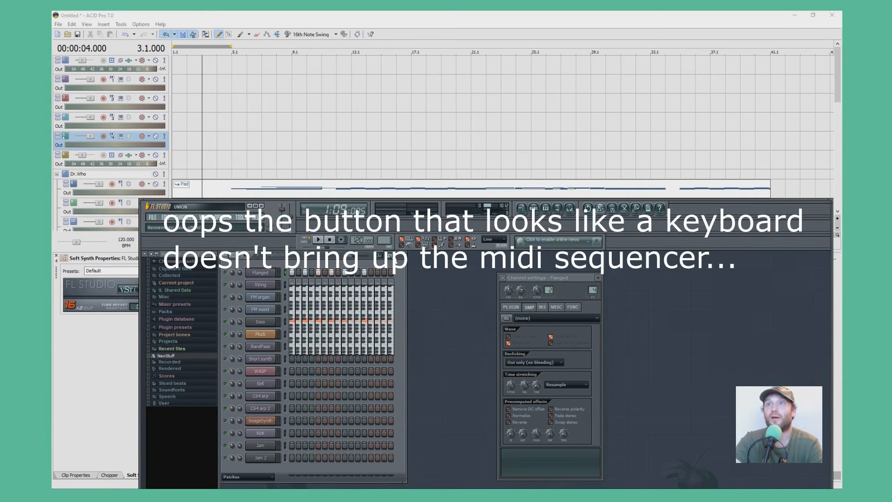
left_click(392, 256)
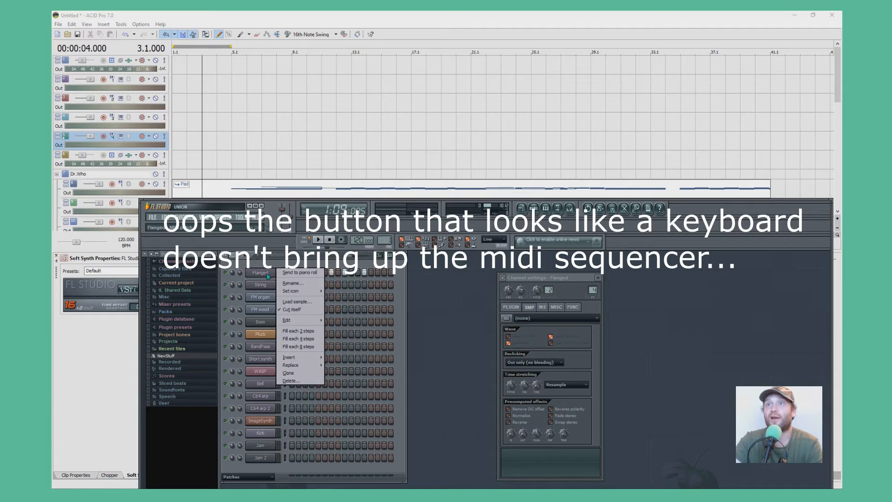
left_click(307, 273)
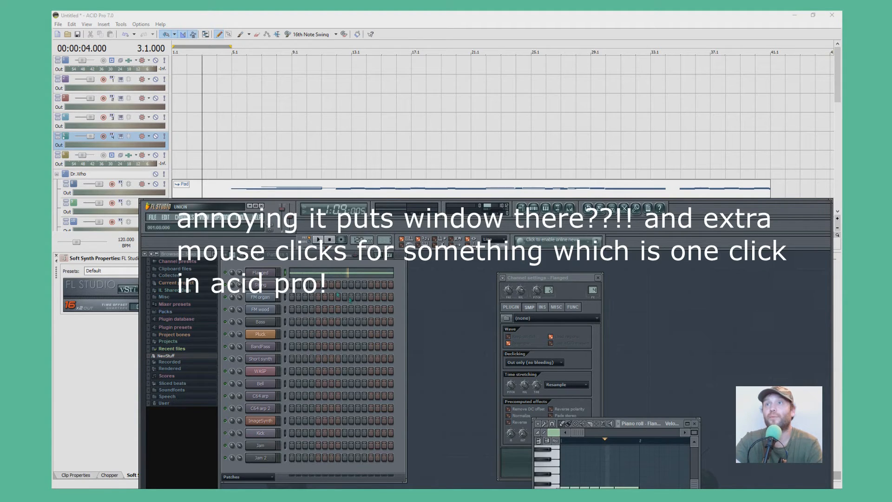
- Reposition and enlarge the Flanged piano roll, then move the second note higher and the fifth note lower
left_click_drag(644, 424, 503, 306)
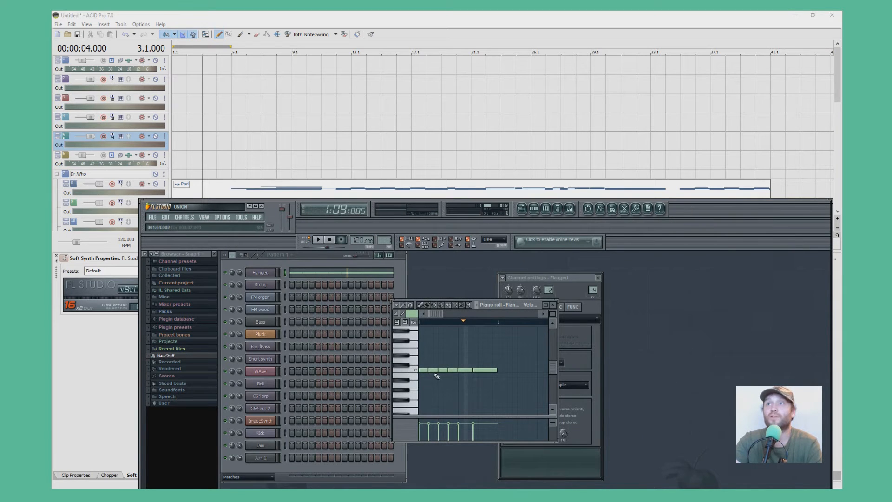
left_click_drag(551, 369, 551, 404)
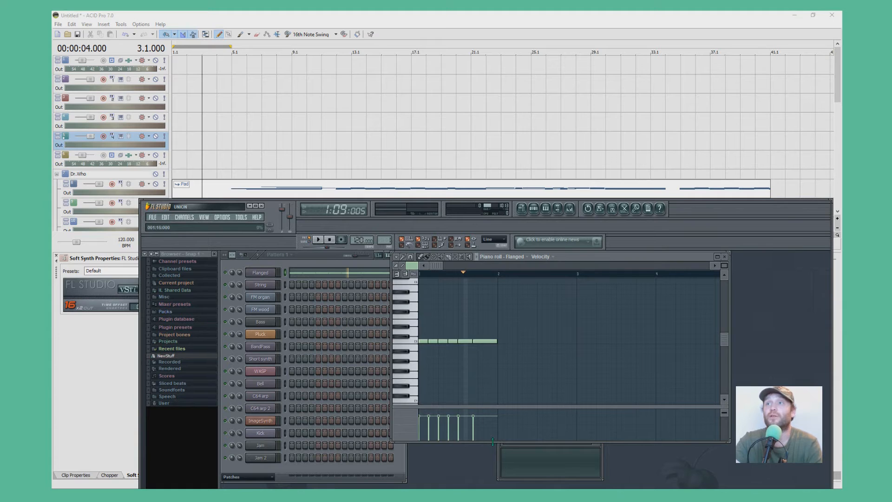
left_click_drag(493, 442, 492, 472)
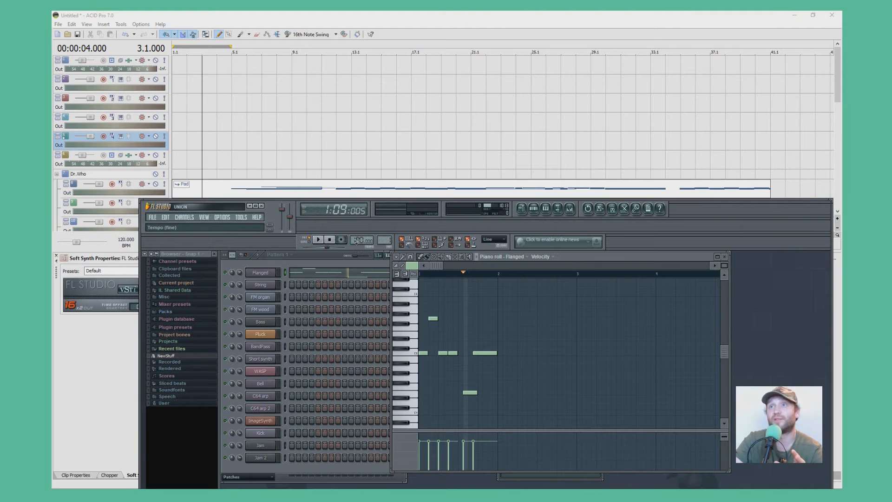
- Draw a MIDI clip from bar 1 to about bar 14 on the FL Studio track and increase the track's height
left_click_drag(140, 229, 278, 238)
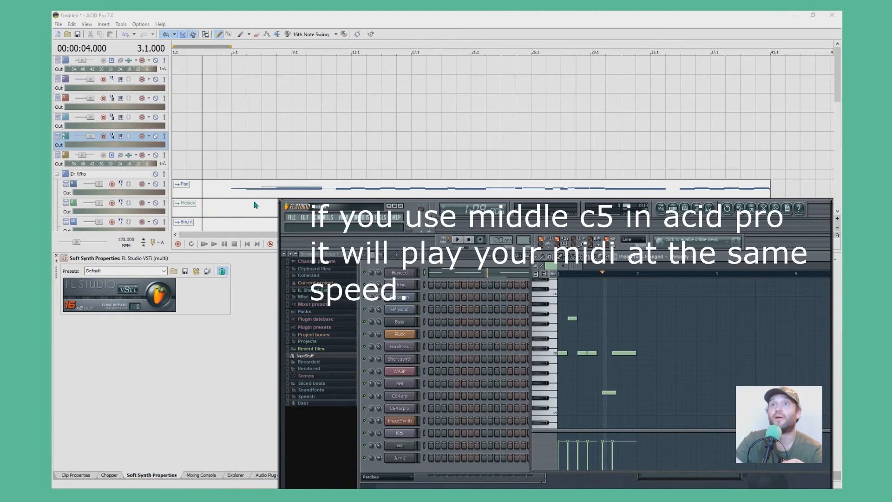
left_click_drag(179, 136, 366, 139)
left_click_drag(155, 149, 148, 187)
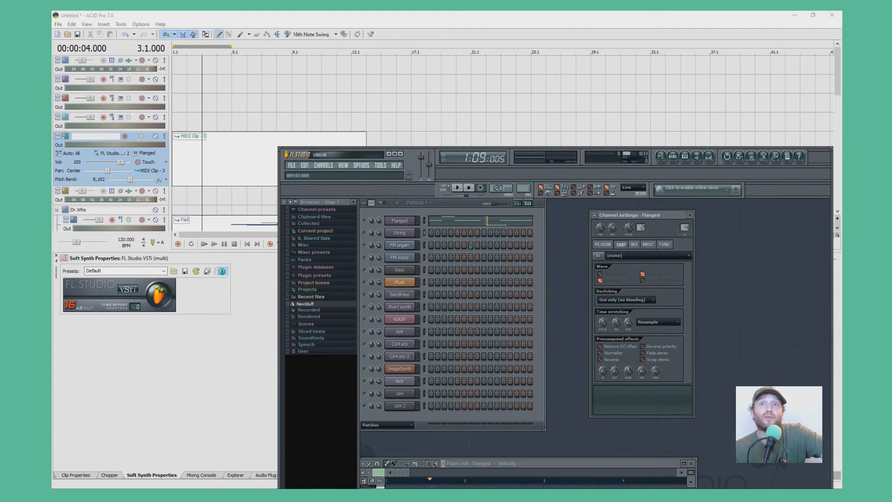
- Move the Flanged piano roll up over the step sequencer and make the FL Studio window taller
left_click(523, 463)
left_click(597, 474)
left_click_drag(586, 463, 562, 256)
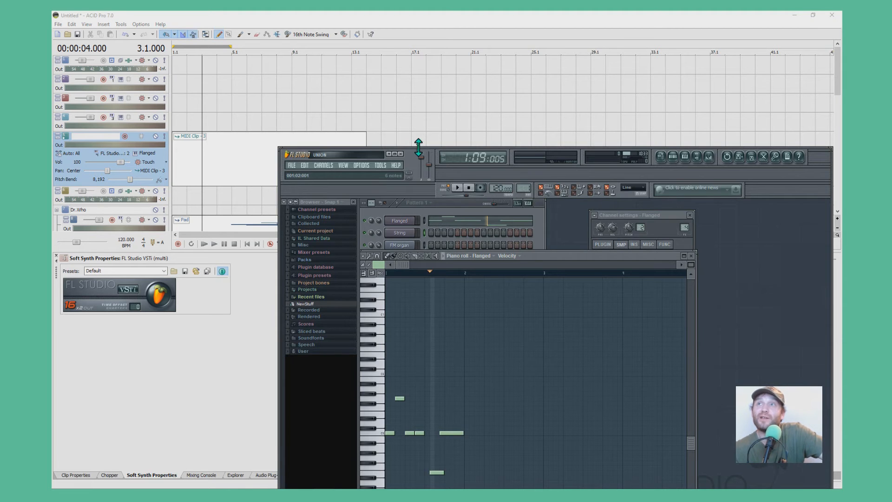
left_click_drag(420, 147, 428, 74)
- Draw additional notes of different pitches and lengths in the Flanged piano roll across bars 1 and 2
left_click(486, 301)
left_click(496, 276)
left_click_drag(501, 276, 415, 277)
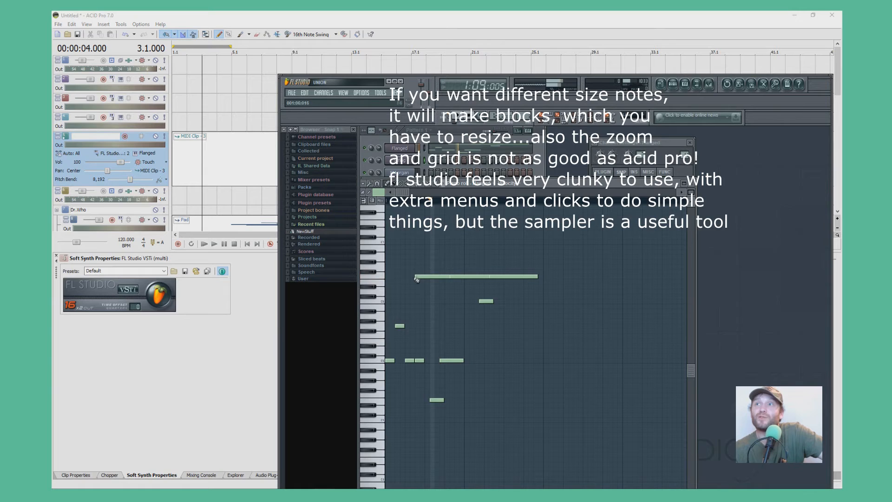
left_click(436, 246)
left_click(460, 217)
left_click(516, 322)
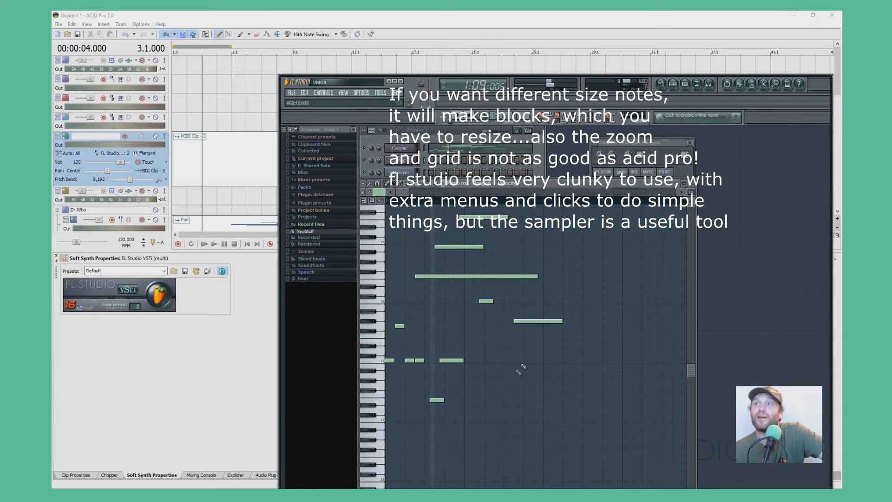
mouse_move(523, 360)
left_mouse_down()
mouse_move(545, 360)
mouse_move(563, 375)
left_mouse_up()
left_click(471, 395)
left_click_drag(517, 396, 474, 396)
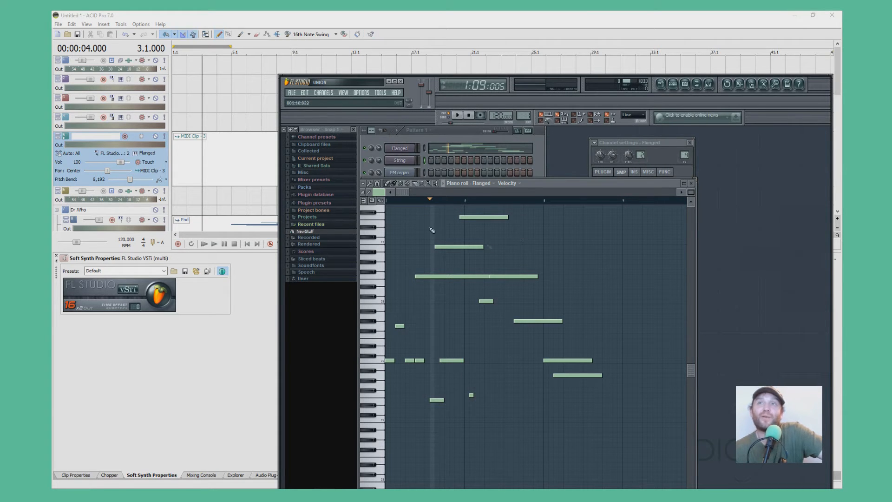
- Close the FL Studio editor and open the soloed Melody track for inline MIDI editing
left_click(256, 174)
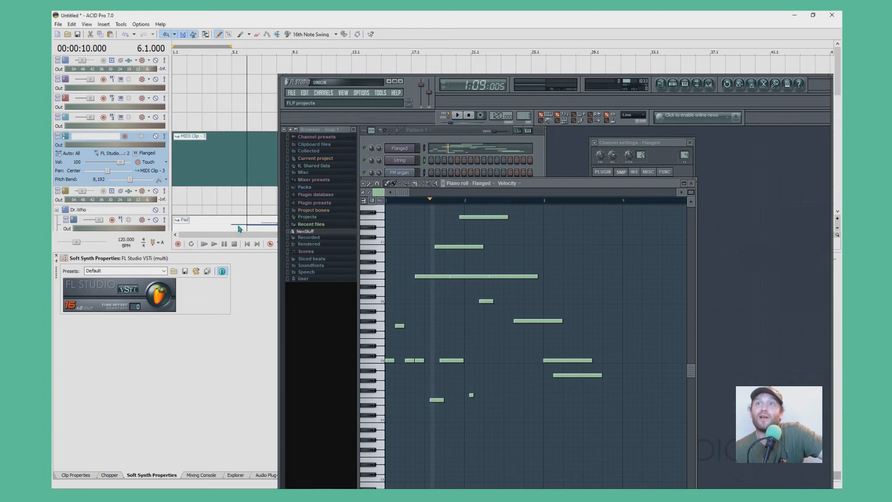
left_click(400, 81)
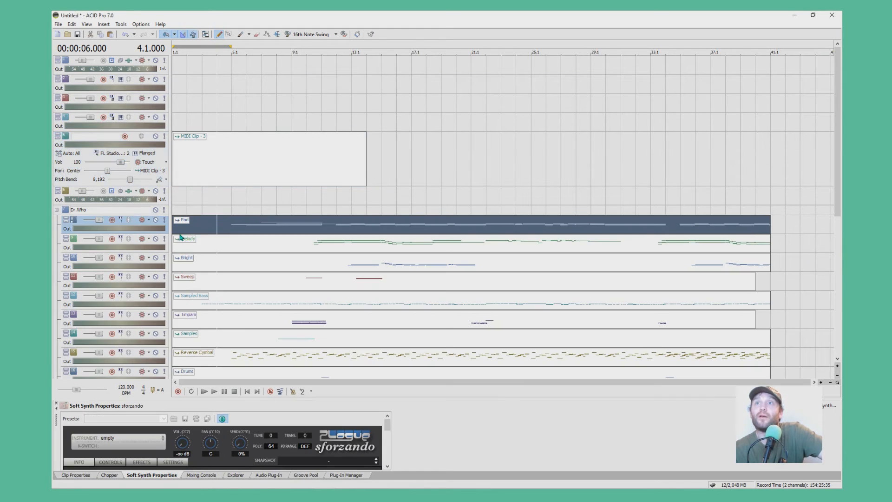
left_click(163, 238)
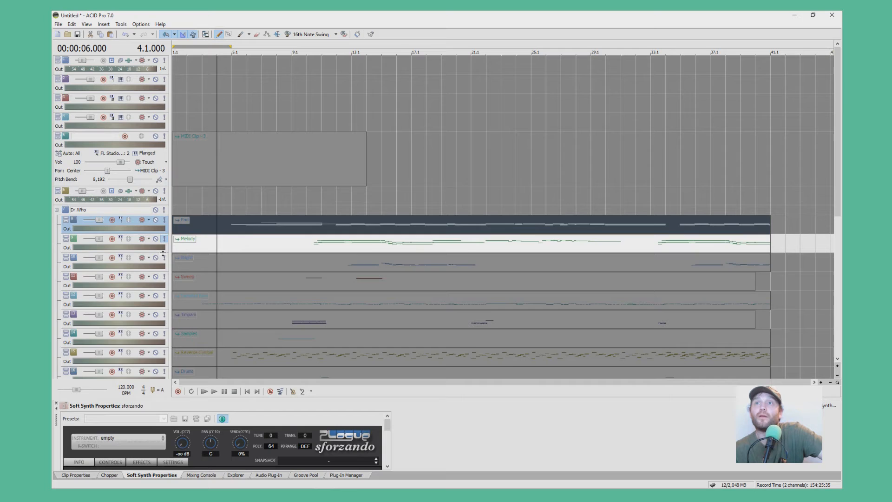
left_click(205, 34)
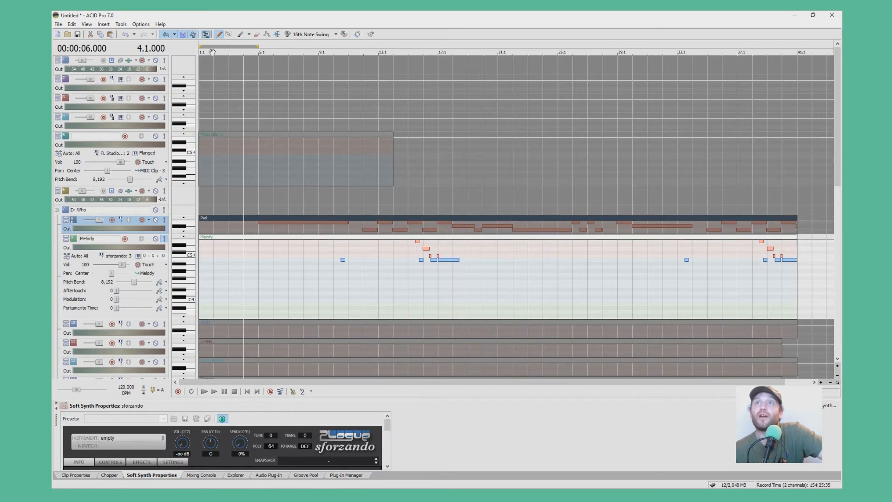
- Draw notes of different pitches and lengths on the Melody track between bars 2 and 7
left_click(217, 274)
scroll(246, 271, "up", 5)
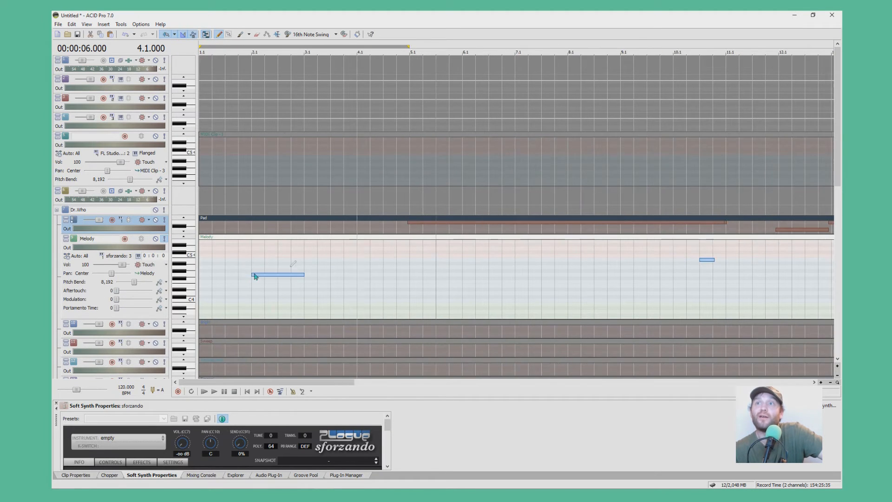
left_click_drag(420, 260, 499, 260)
left_click(527, 274)
mouse_move(552, 274)
left_mouse_down()
mouse_move(577, 274)
mouse_move(614, 256)
mouse_move(723, 255)
left_mouse_up()
mouse_move(709, 285)
left_mouse_down()
mouse_move(749, 285)
mouse_move(789, 270)
left_mouse_up()
left_click(802, 256)
scroll(724, 248, "down", 8)
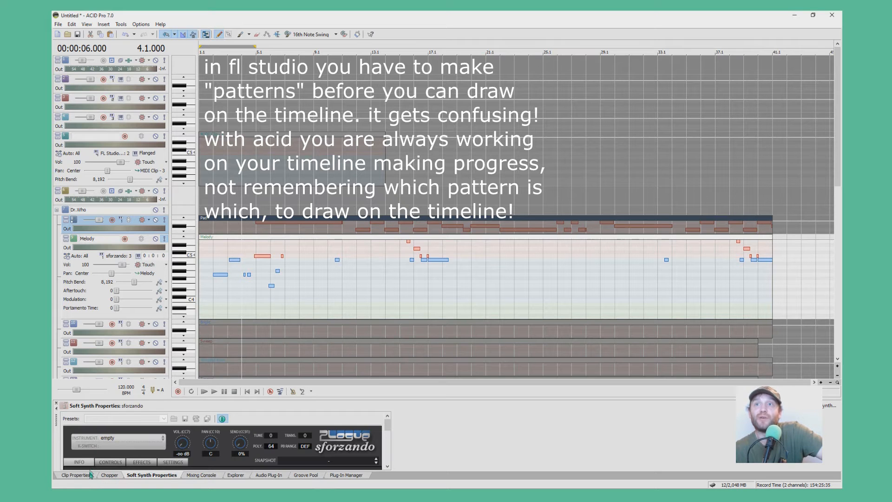
- Display the Container - SynthEdit soft synth of the third MIDI track and enlarge its pane until the whole sampler fits
left_click(837, 191)
left_click_drag(837, 194, 837, 280)
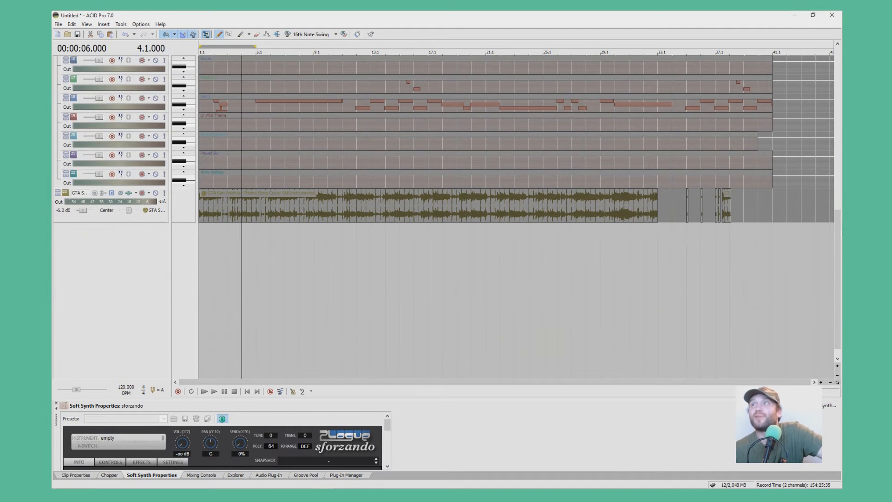
left_click_drag(838, 229, 808, 62)
left_click(117, 129)
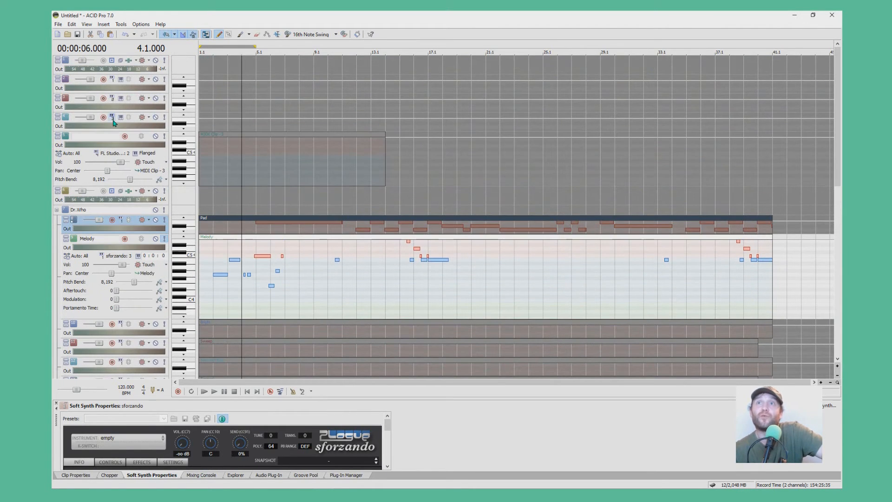
left_click(120, 117)
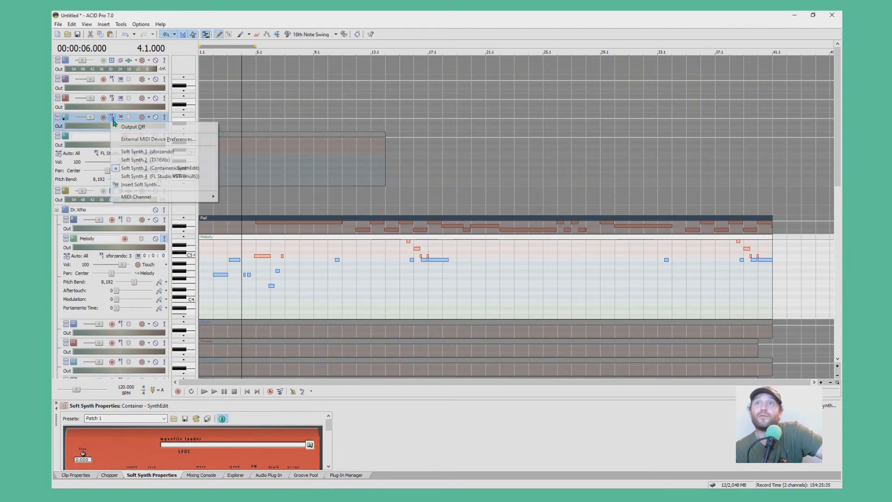
left_click(350, 403)
left_click_drag(350, 401, 349, 274)
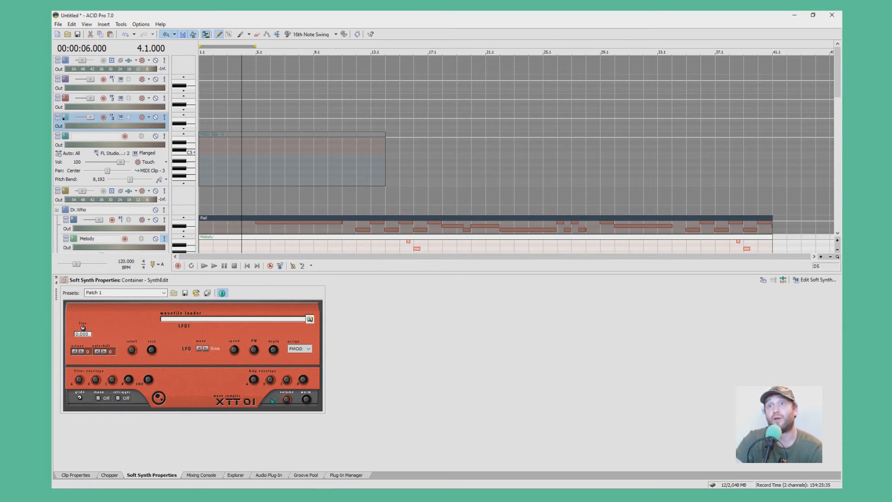
- Load the wave file winstons amen break into the XTT 01 sampler's wavefile loader
left_click(309, 320)
left_click(288, 238)
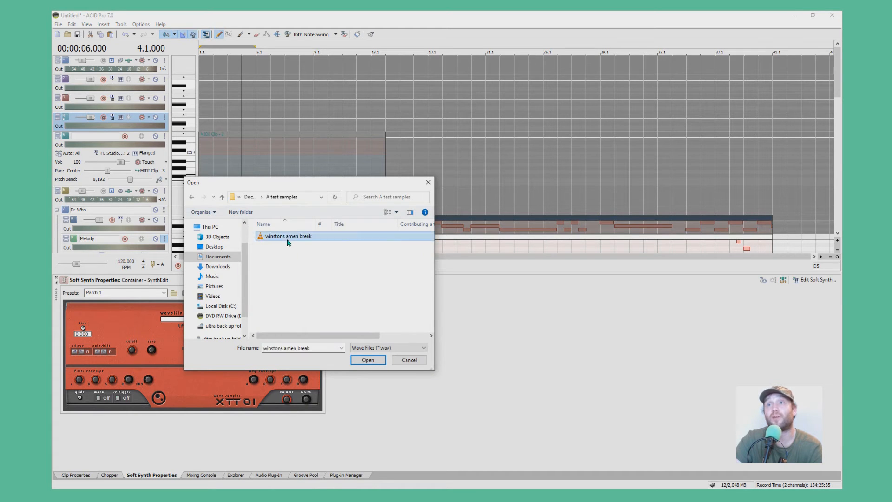
left_click(372, 360)
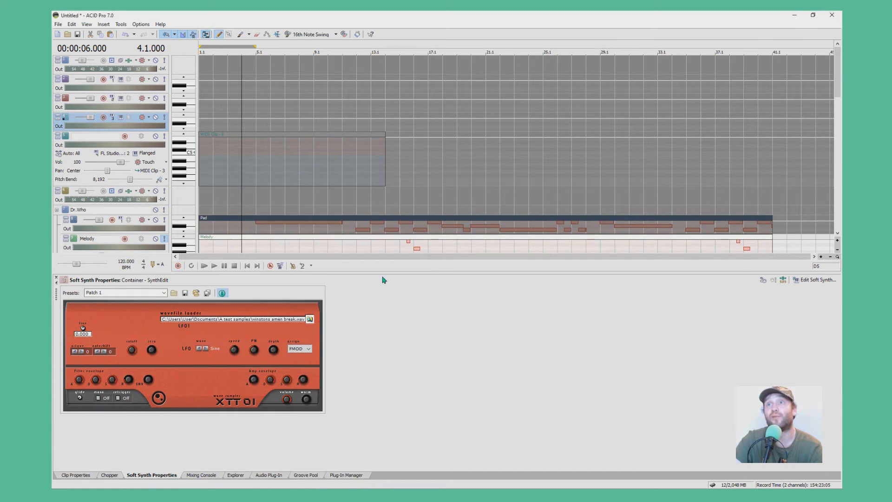
- Shrink the soft synth pane, make the Container track taller and bring the octaves from C4 to C6 into view
left_click_drag(377, 273, 377, 372)
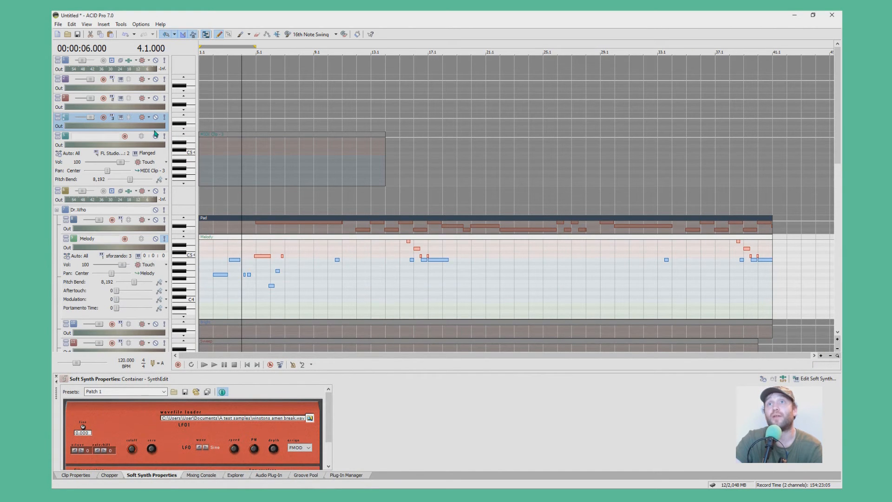
left_click_drag(155, 131, 155, 244)
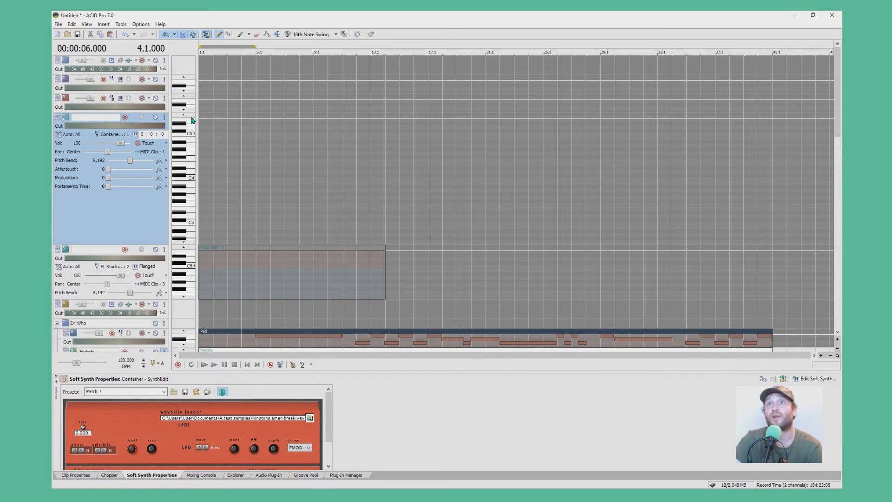
scroll(192, 120, "up", 1)
scroll(192, 120, "up", 5)
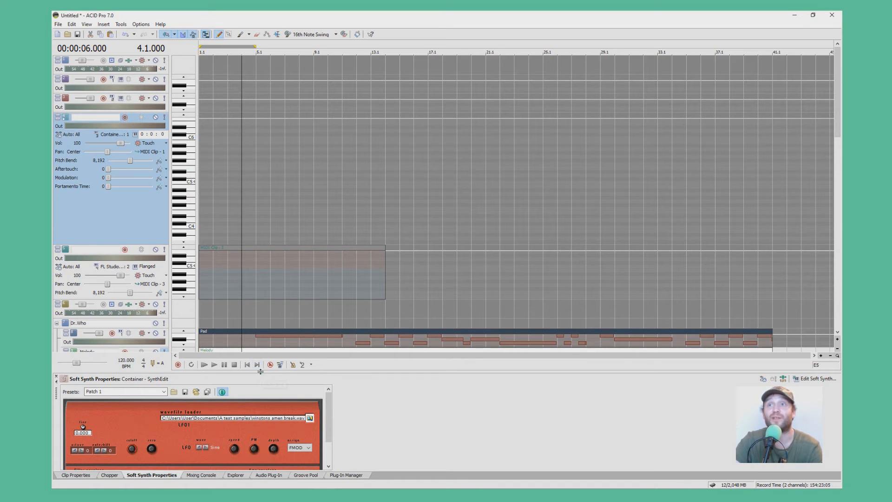
- Show the XTT 01 sampler's wave file chooser again in an enlarged pane, and dismiss it without loading a file
left_click_drag(260, 372, 260, 294)
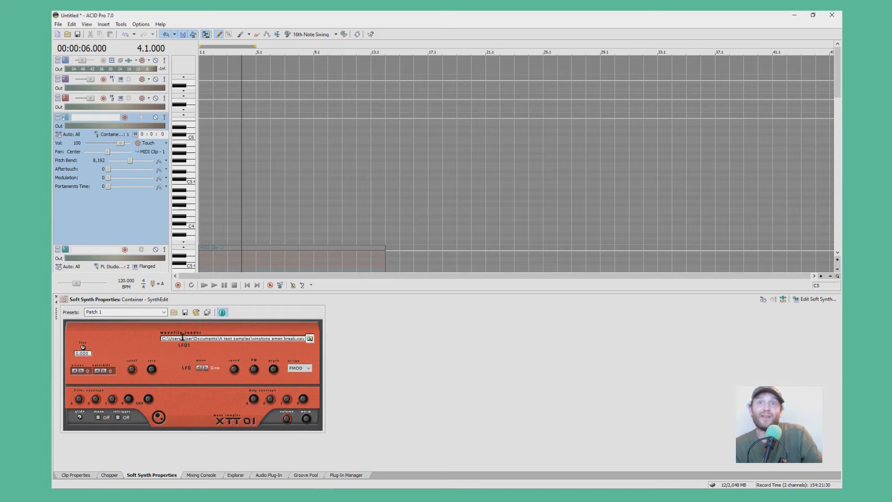
left_click(309, 339)
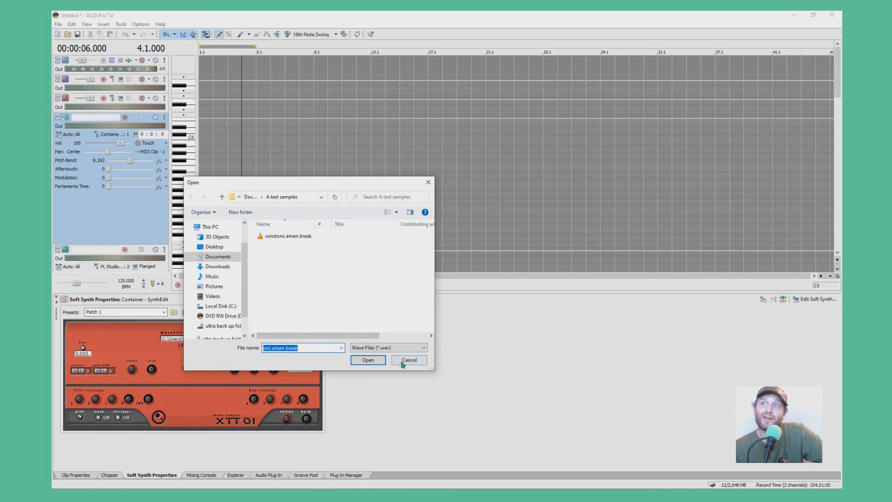
left_click(402, 362)
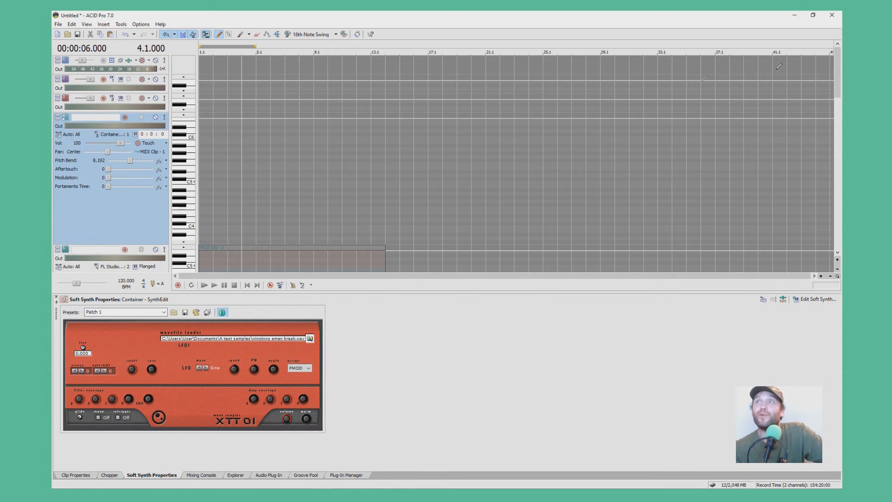
- Display the TX16Wx sampler in an enlarged pane, place the winstons sample at A-1 and extend its region to A4
left_click(74, 101)
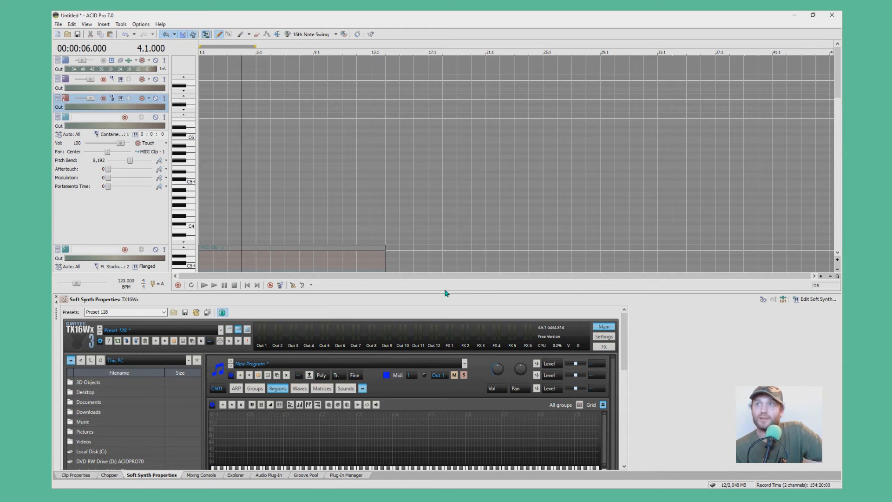
left_click_drag(442, 293, 432, 210)
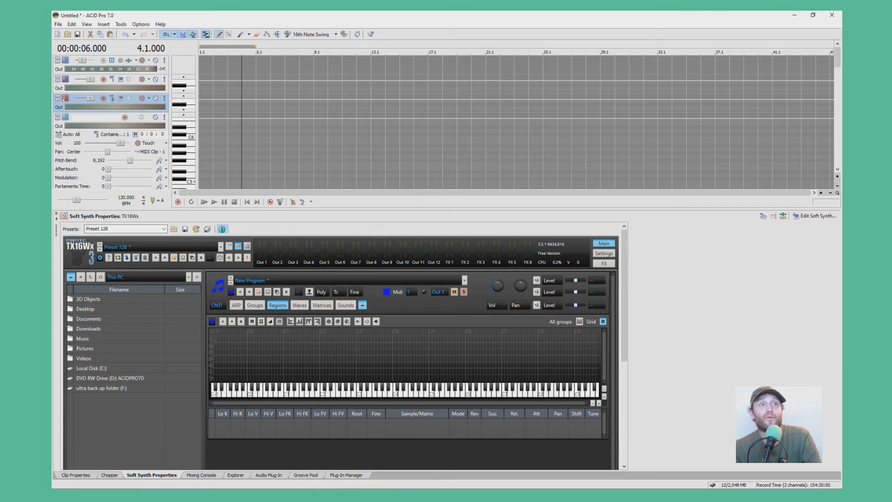
left_click_drag(370, 394, 242, 365)
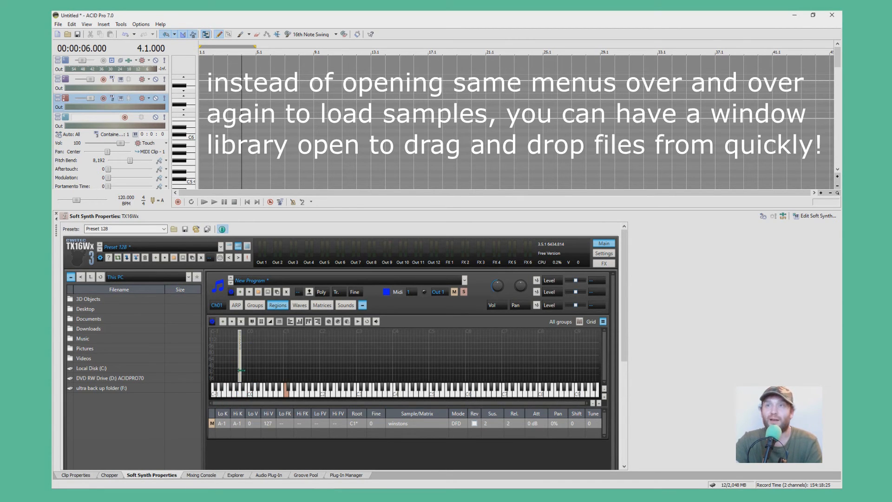
left_click_drag(241, 374, 420, 379)
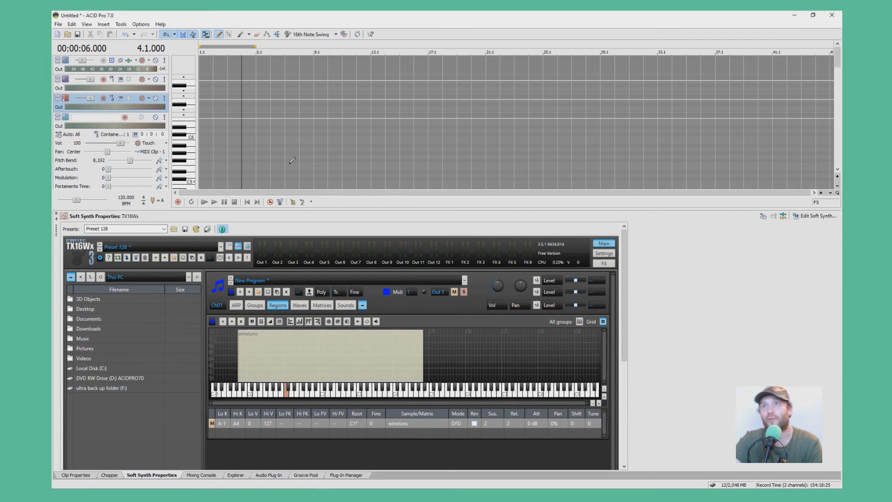
- Narrow the winstons region in TX16Wx by raising its low key to C#3
mouse_move(522, 302)
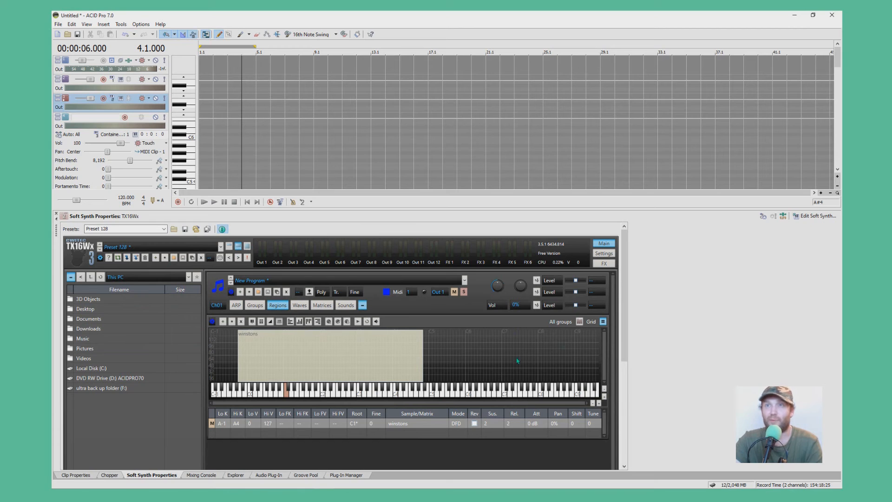
left_click(164, 247)
left_click(220, 246)
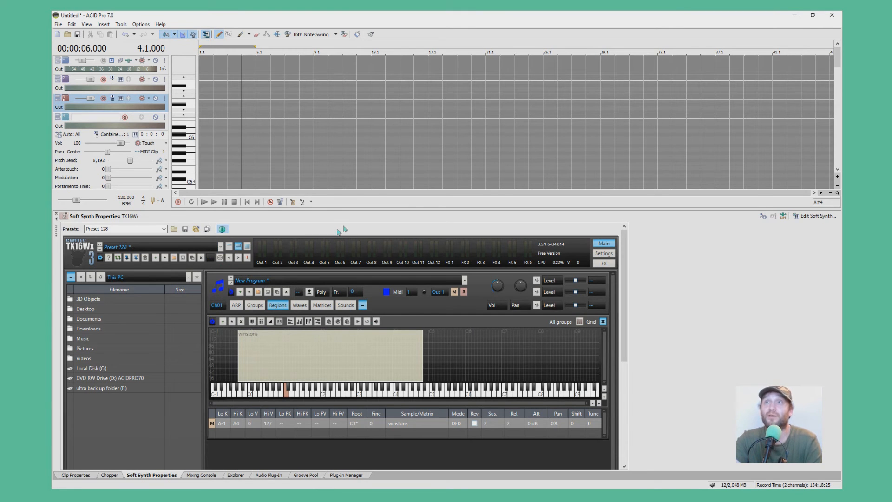
left_click_drag(342, 209, 341, 183)
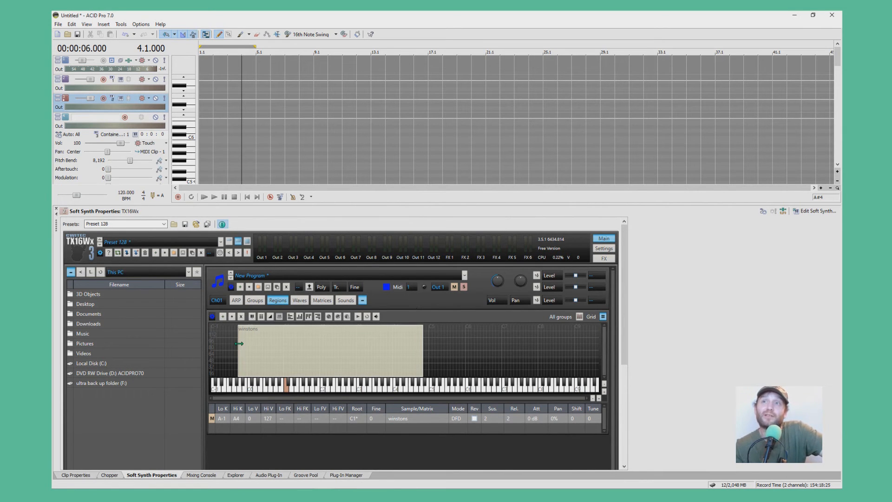
left_click_drag(238, 349, 359, 367)
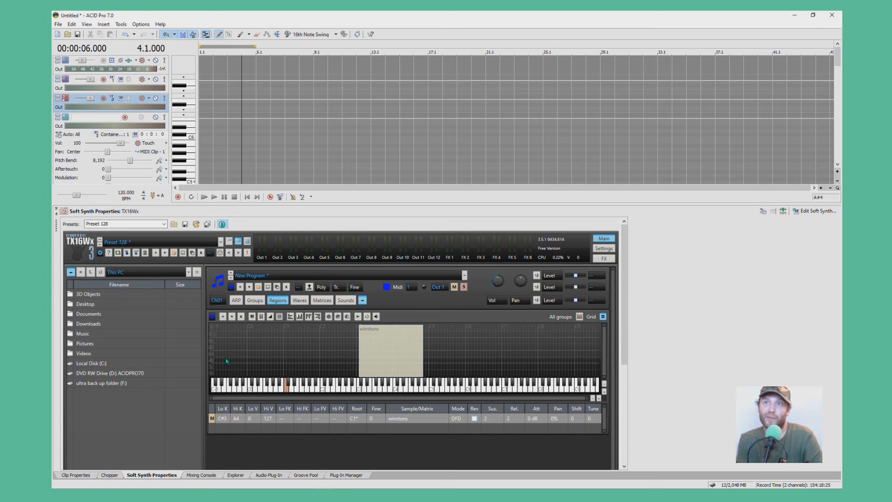
- Draw MIDI clips from bar 1 to about bar 14 on the Container track and to about bar 16 on the TX16Wx track
left_click_drag(205, 128, 386, 151)
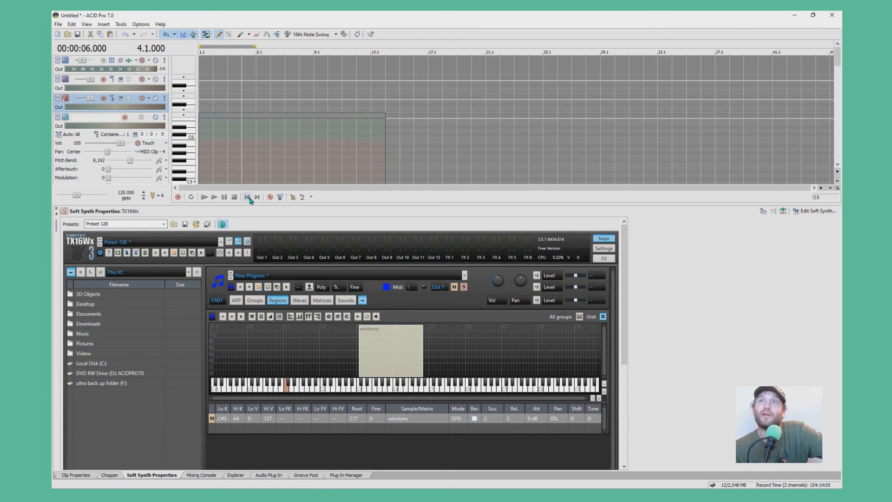
left_click_drag(251, 206, 251, 272)
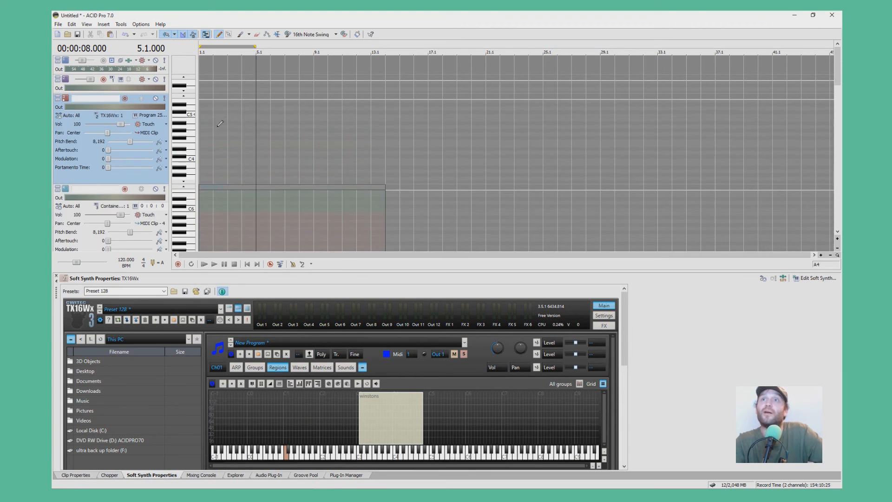
left_click_drag(313, 128, 413, 137)
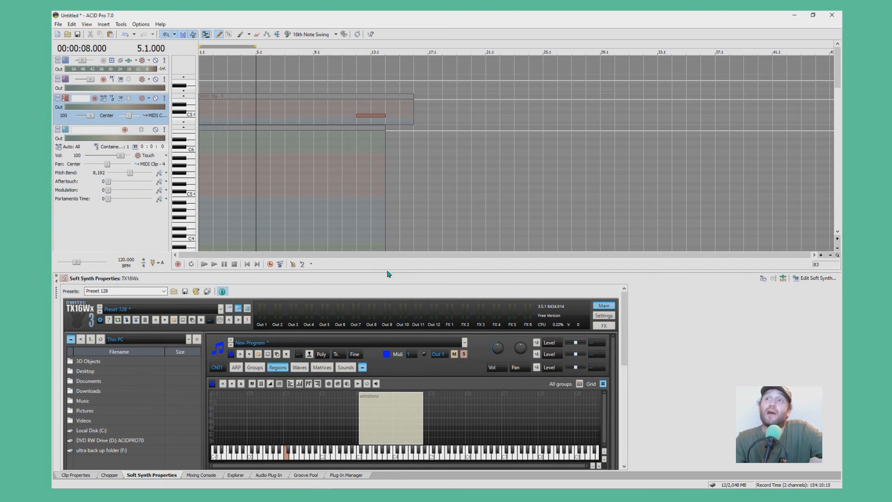
- Display sforzando from the first MIDI track in a larger pane and import the winstons sample, accepting the ARIA File Importer notice
left_click_drag(388, 271, 389, 217)
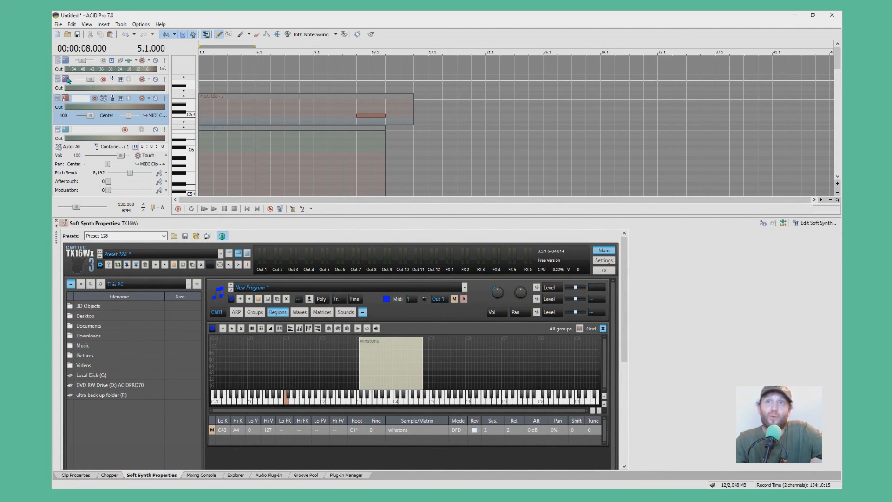
left_click(67, 80)
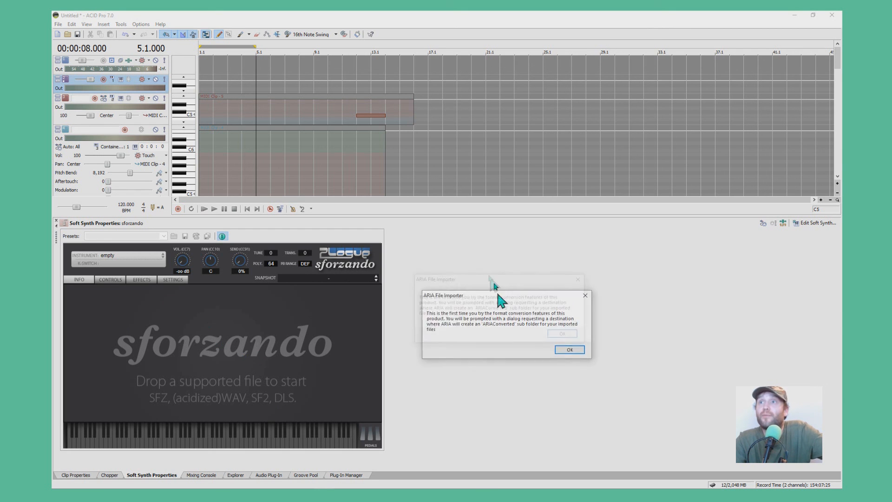
left_click_drag(494, 294, 485, 275)
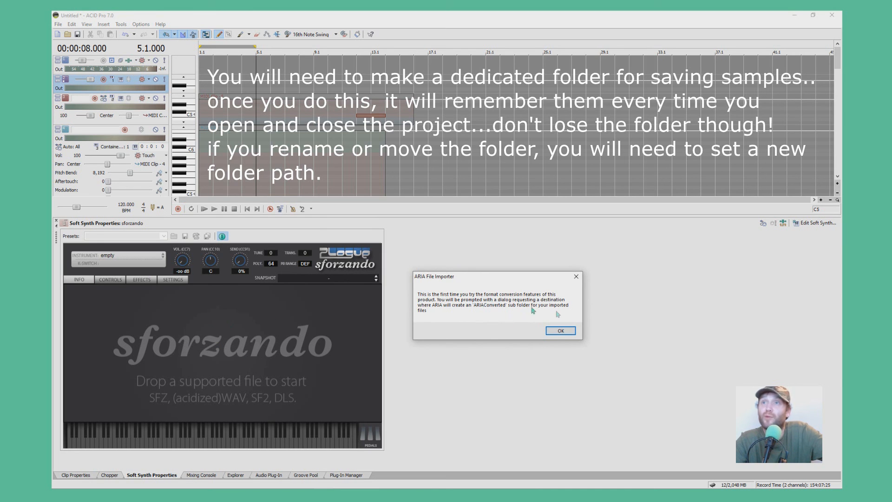
left_click(560, 331)
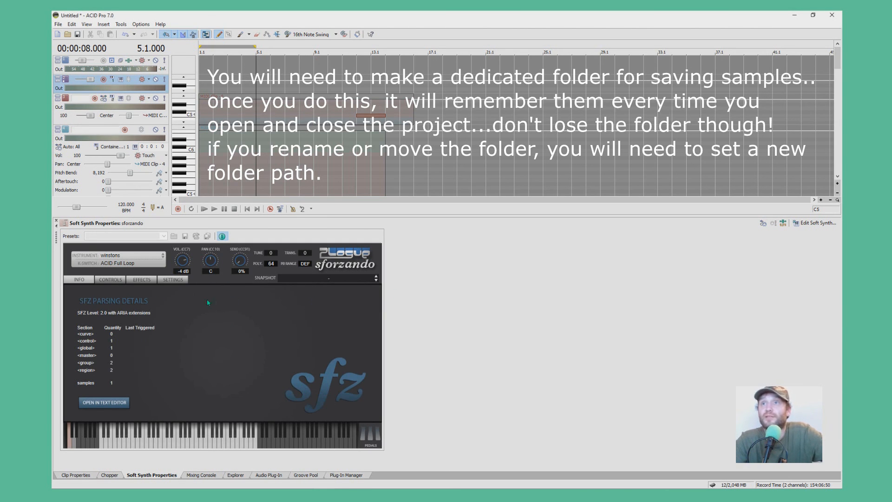
- Look through sforzando's instrument choices and audition the winstons sample on its keyboard
left_click(140, 259)
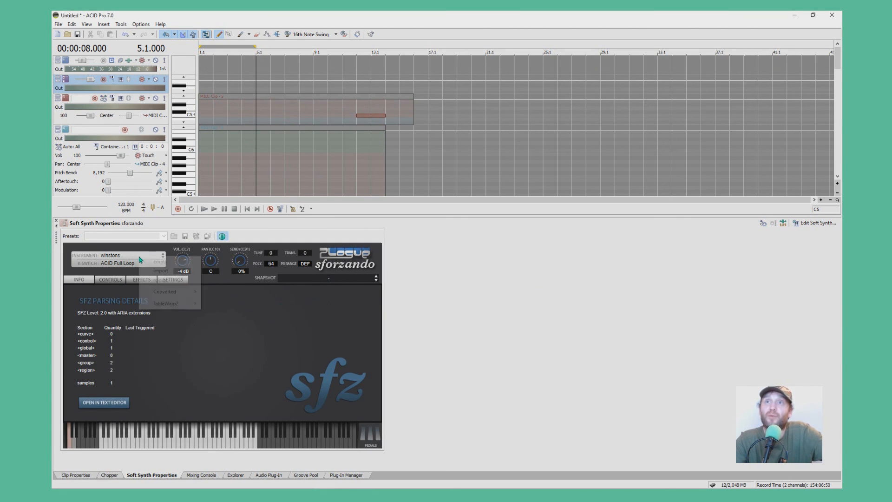
left_click(107, 256)
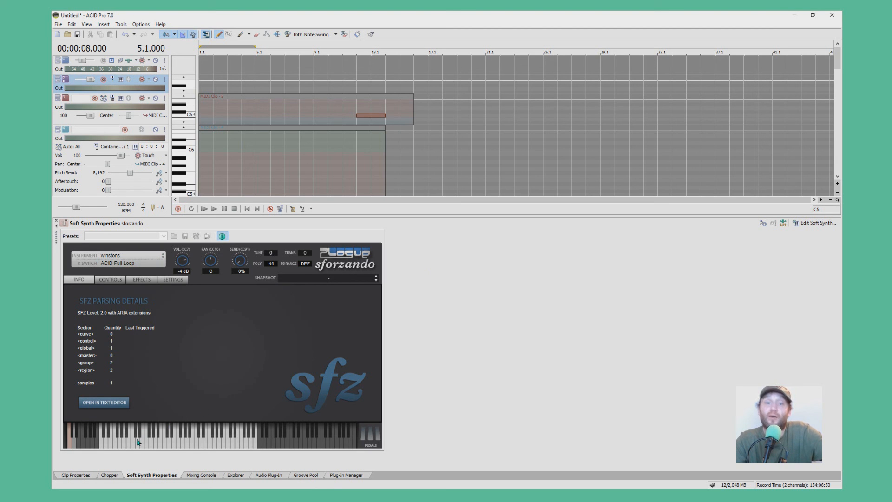
left_click(152, 445)
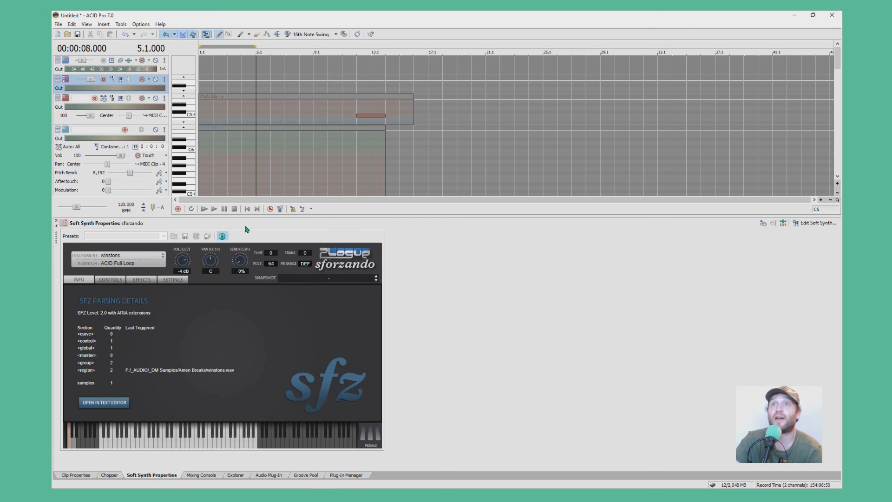
- Make room for the expanded sforzando track and draw a MIDI clip on it from bar 1 to about bar 17
left_click_drag(252, 216, 254, 268)
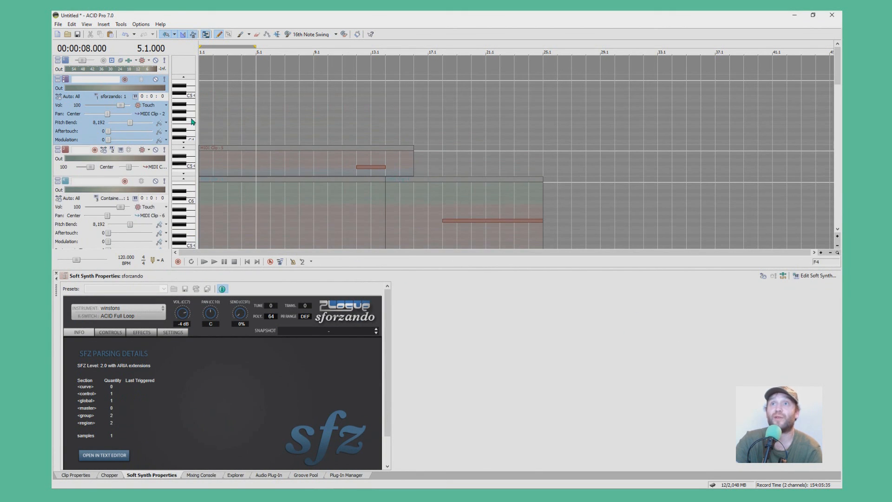
mouse_move(205, 109)
left_mouse_down()
mouse_move(271, 117)
mouse_move(436, 99)
left_mouse_up()
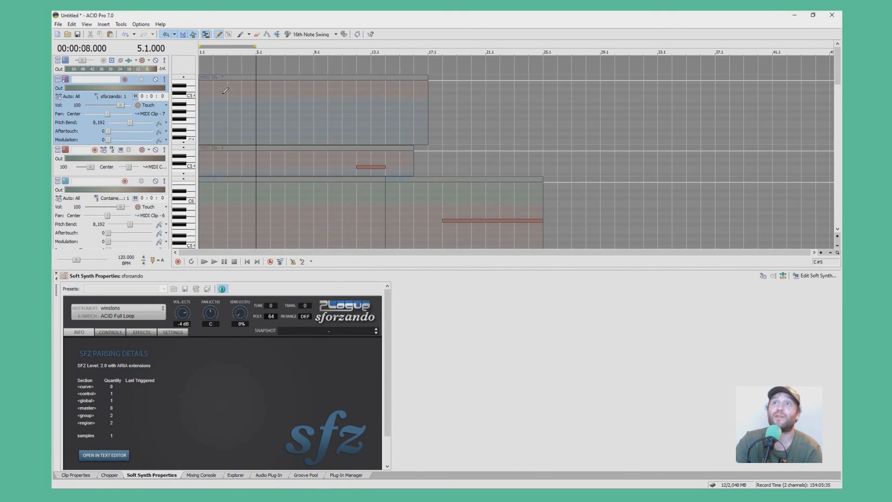
- Examine sforzando's control values and its reverb, equalizer and damping effects, along with the lower octaves of its track
left_click(142, 333)
left_click(80, 333)
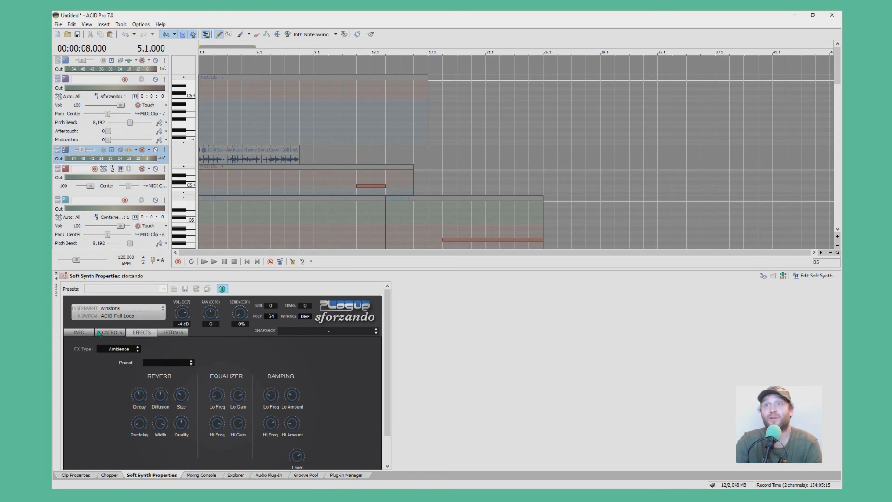
left_click(110, 333)
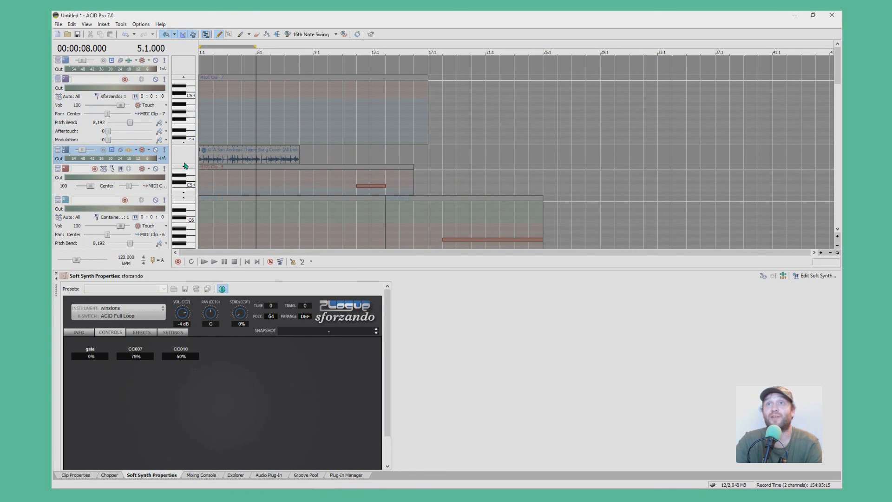
left_click(188, 142)
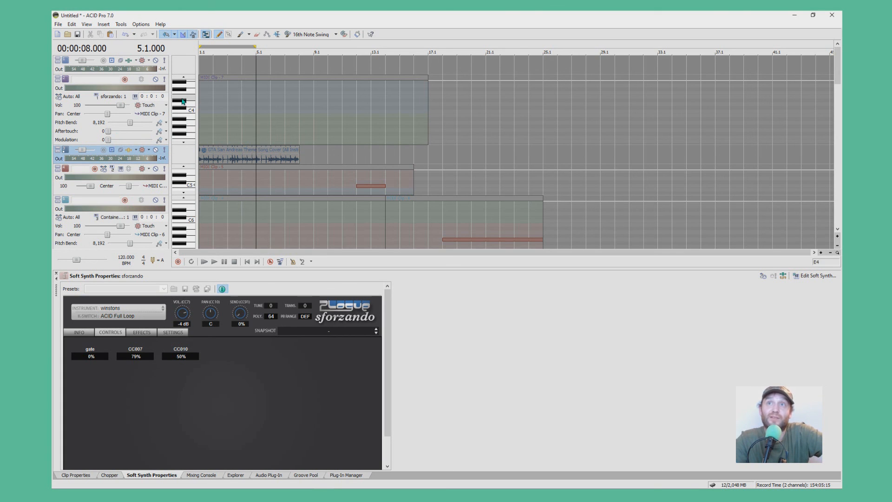
left_click(184, 144)
left_click(184, 145)
left_click(142, 332)
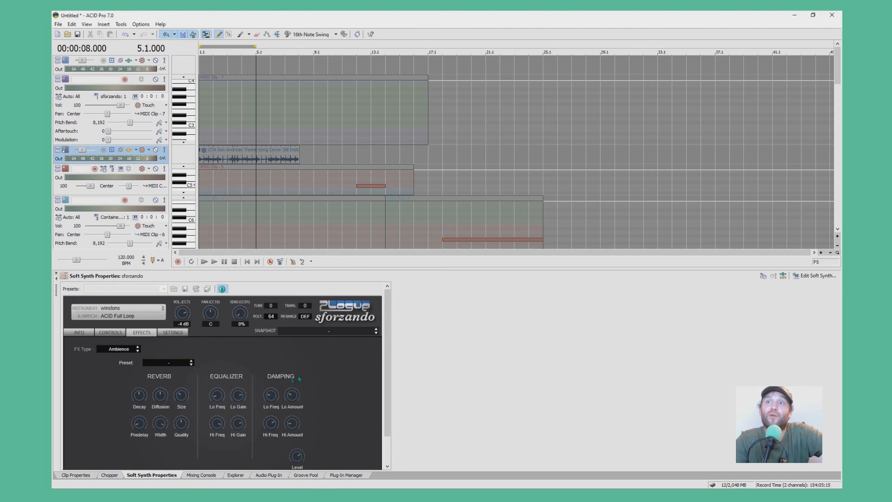
scroll(299, 379, "down", 1)
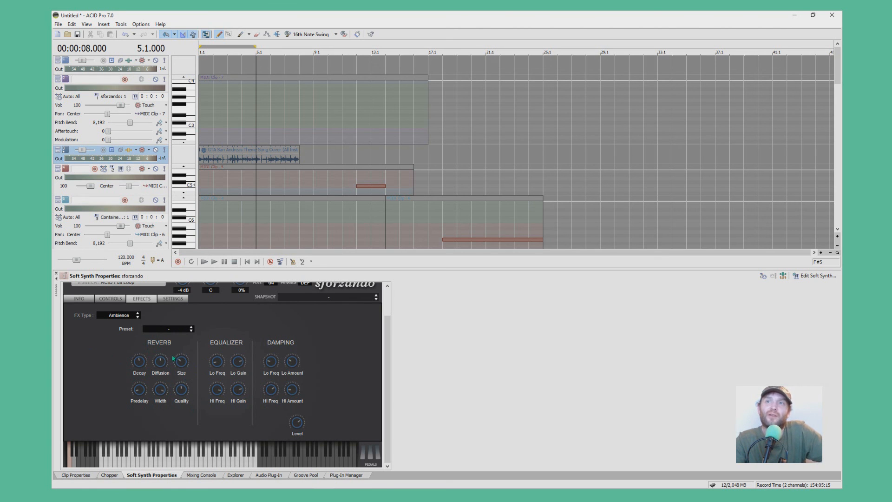
left_click_drag(387, 361, 385, 331)
left_click(113, 333)
left_click(141, 332)
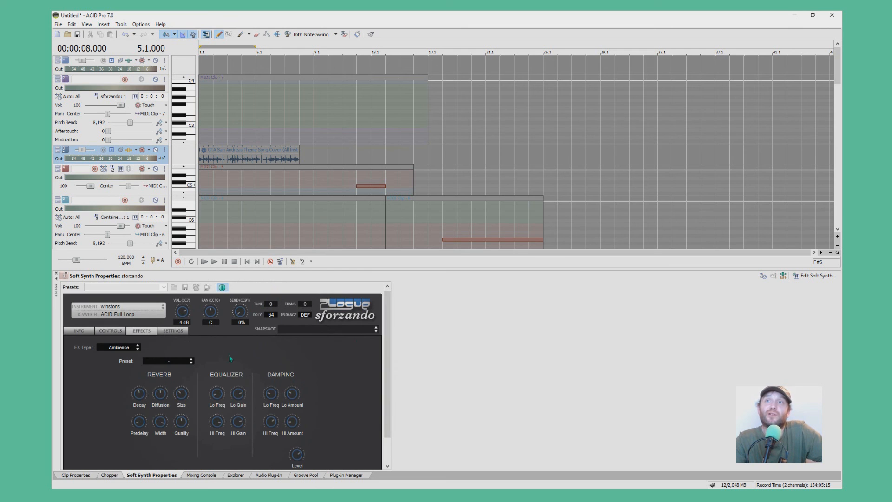